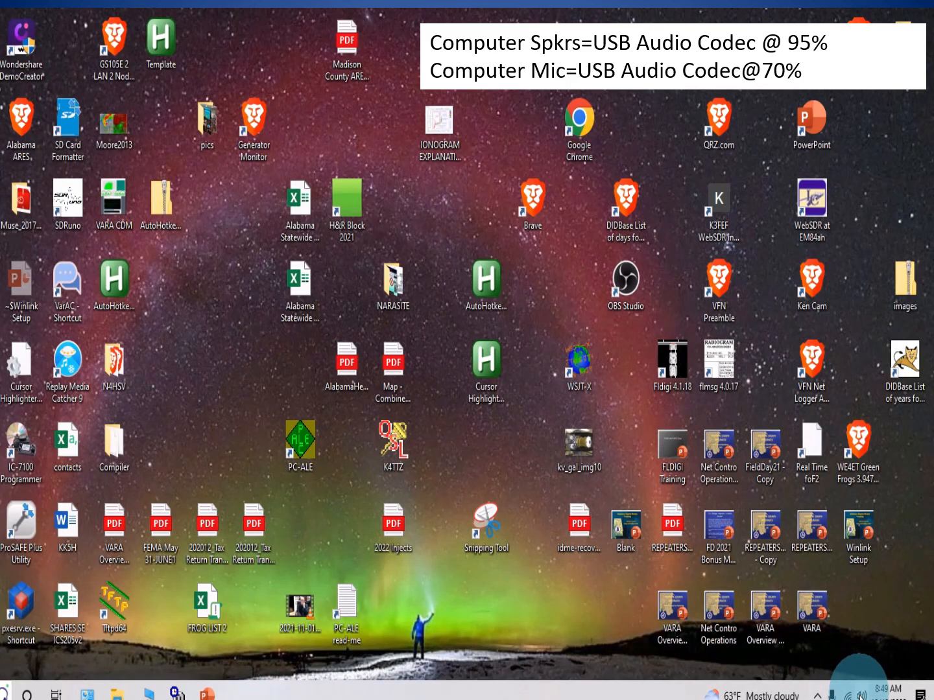
- Right-click the taskbar speaker icon to show its sound options menu
right_click(862, 695)
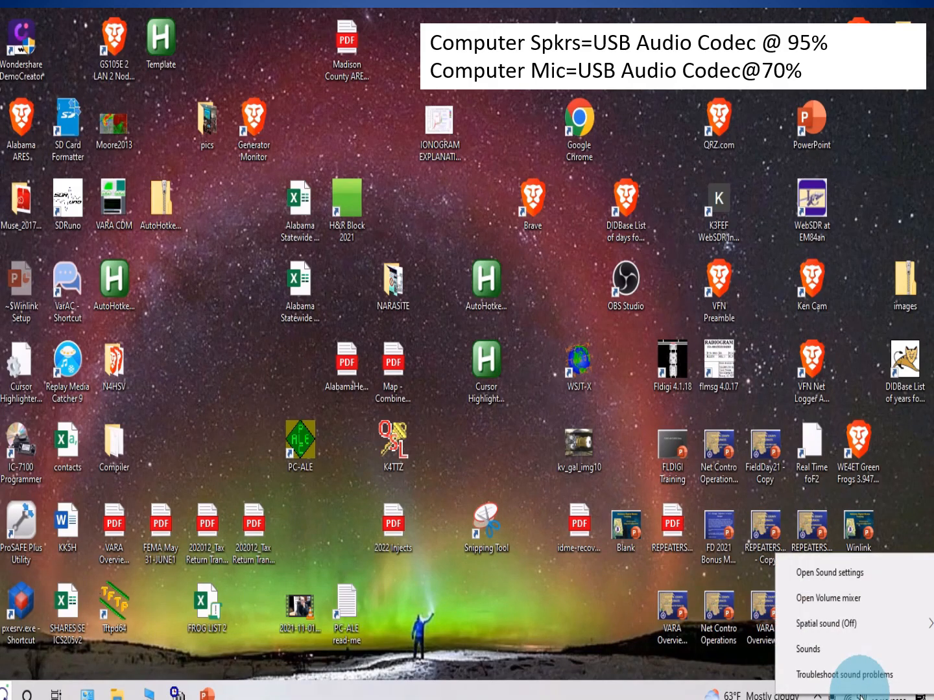
- Open Sound settings from the speaker menu
left_click(805, 575)
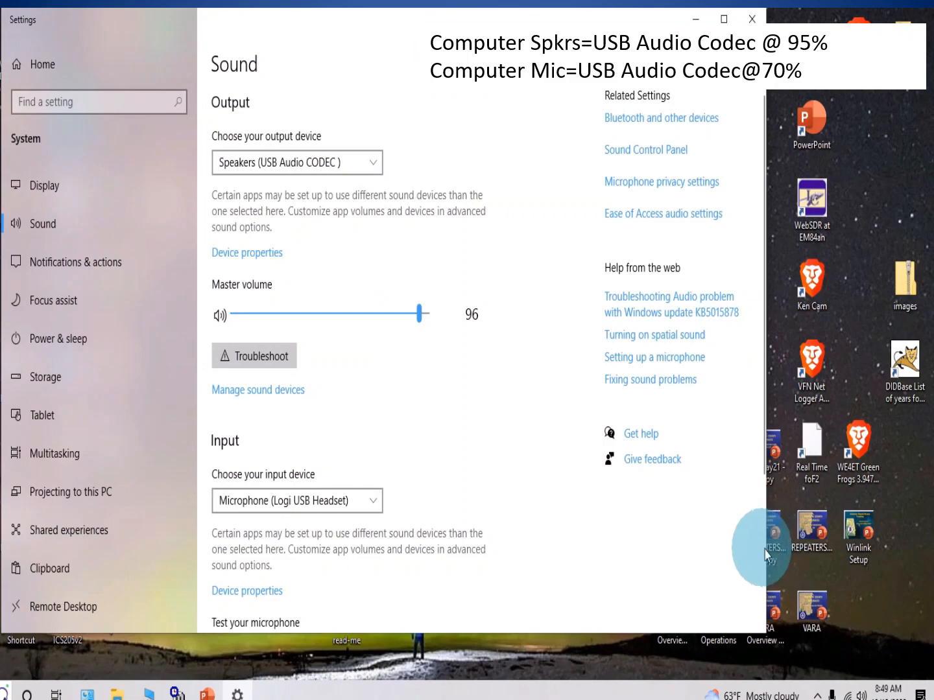
- Switch the output device to Speakers (Logi USB Headset) and list the microphone choices
left_click(375, 168)
left_click(349, 112)
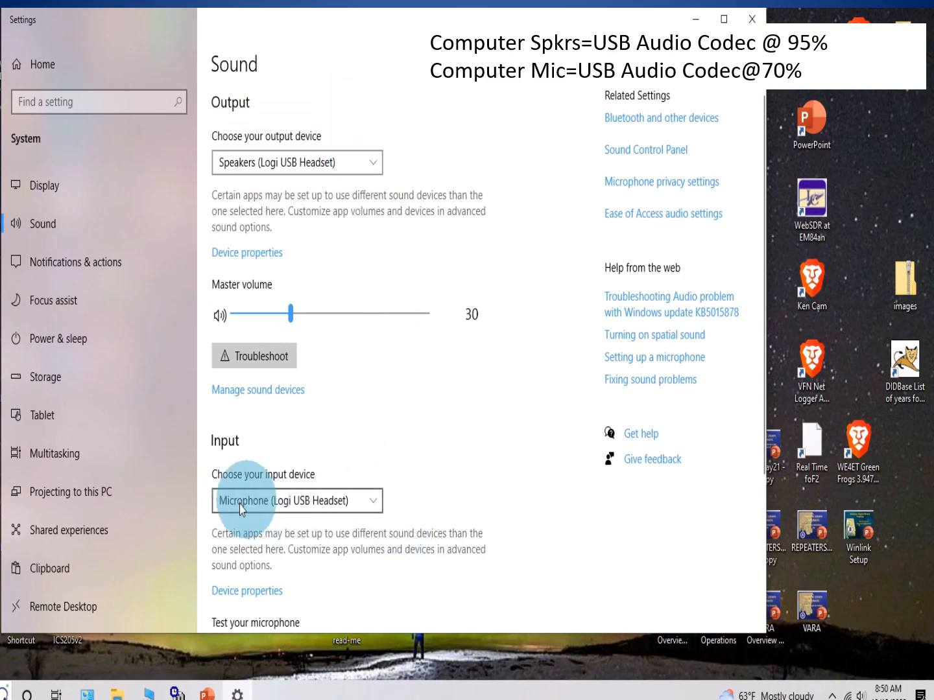
left_click(376, 505)
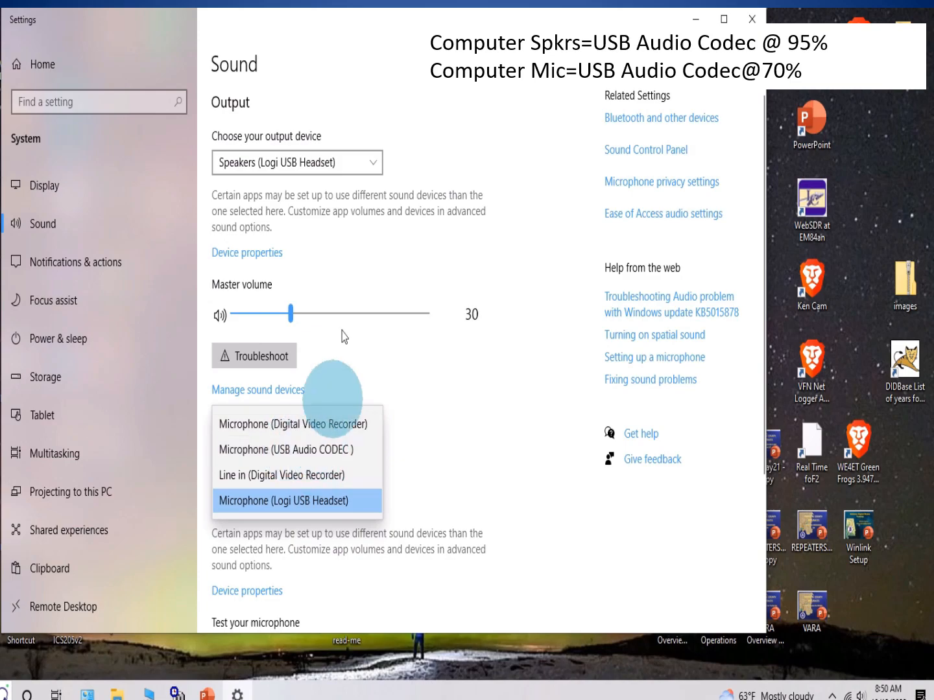
- Close the microphone list and browse the output devices, keeping Logi USB Headset selected
left_click(376, 168)
left_click(377, 166)
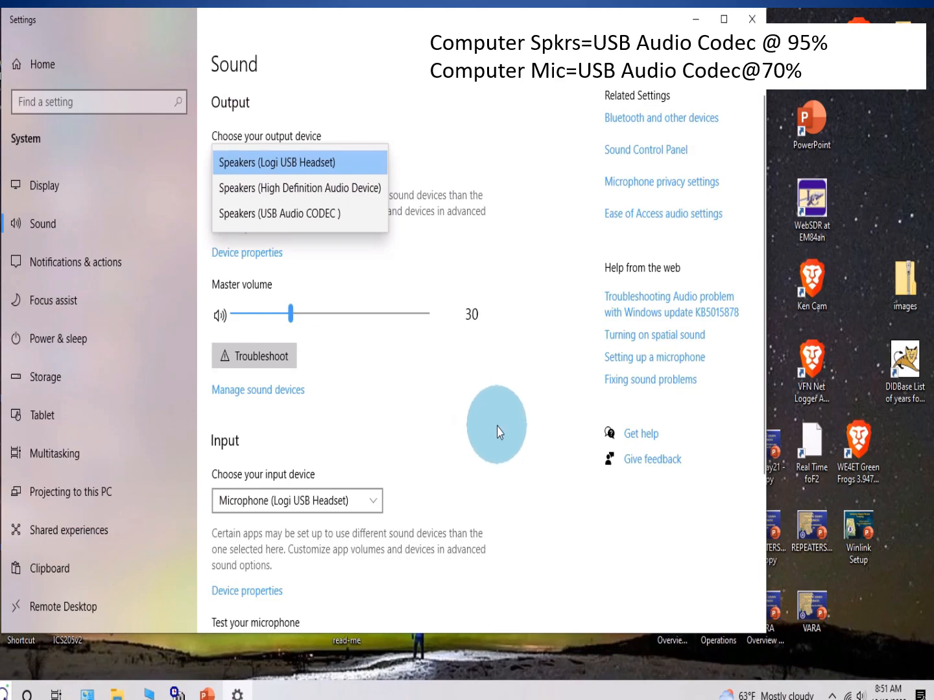
left_click(496, 428)
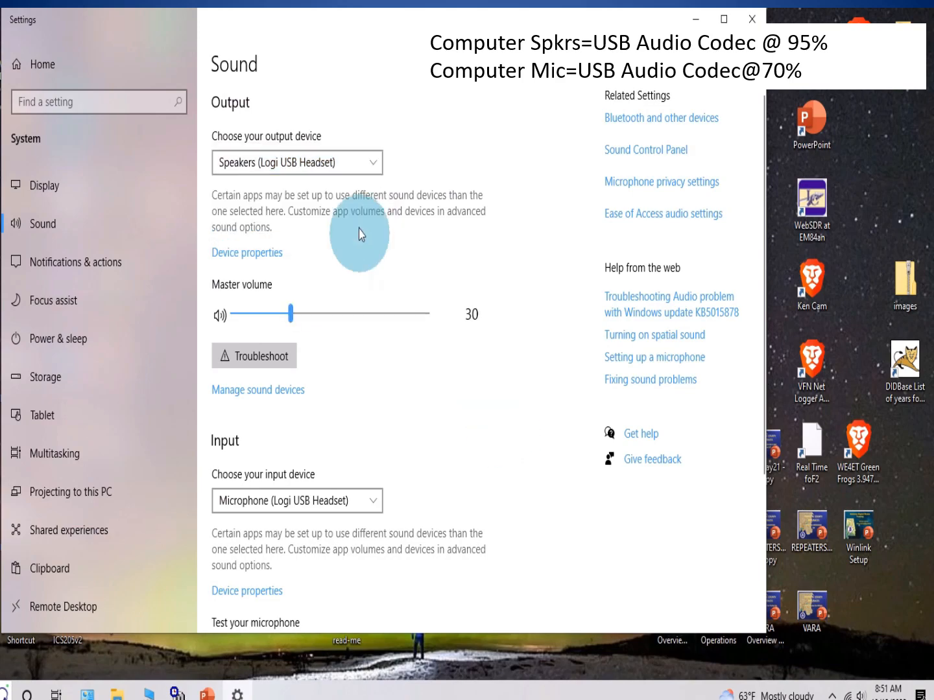
- Try High Definition Audio Device output, revert to Logi USB Headset, then open Manage sound devices
left_click(375, 163)
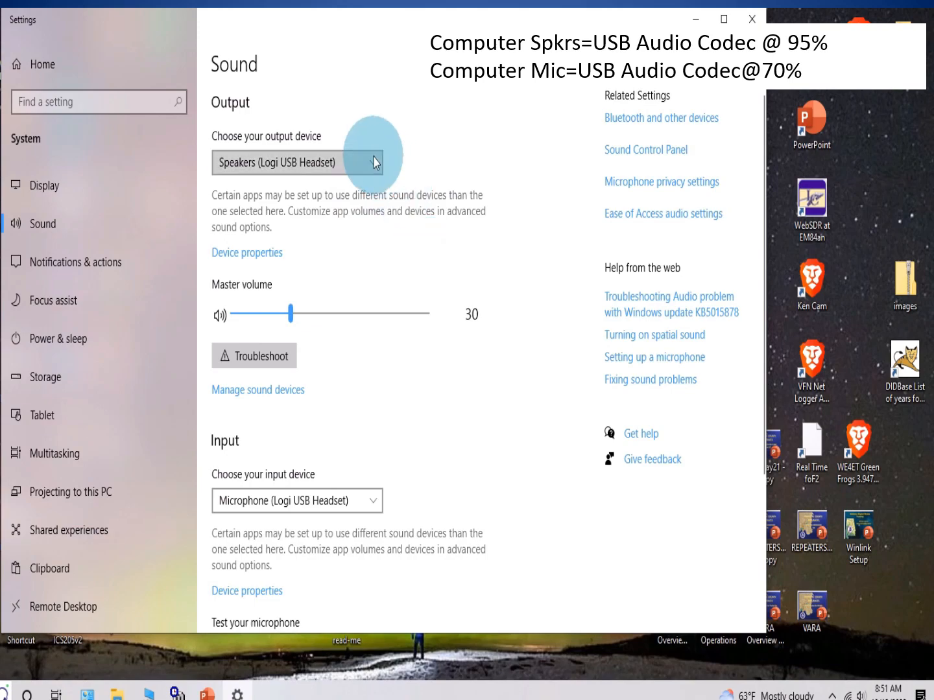
left_click(349, 188)
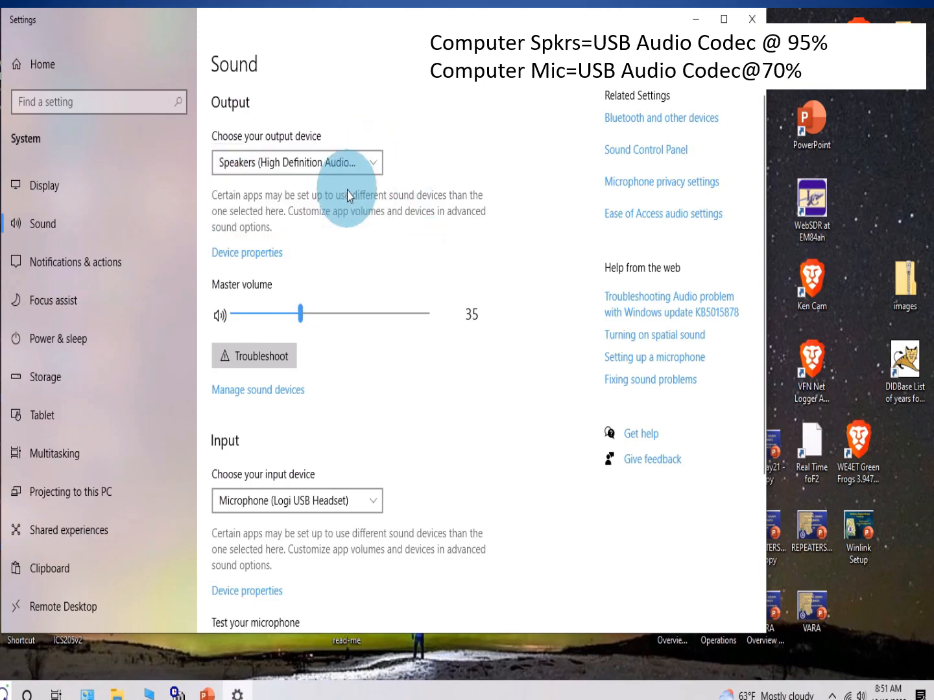
left_click(375, 160)
left_click(341, 137)
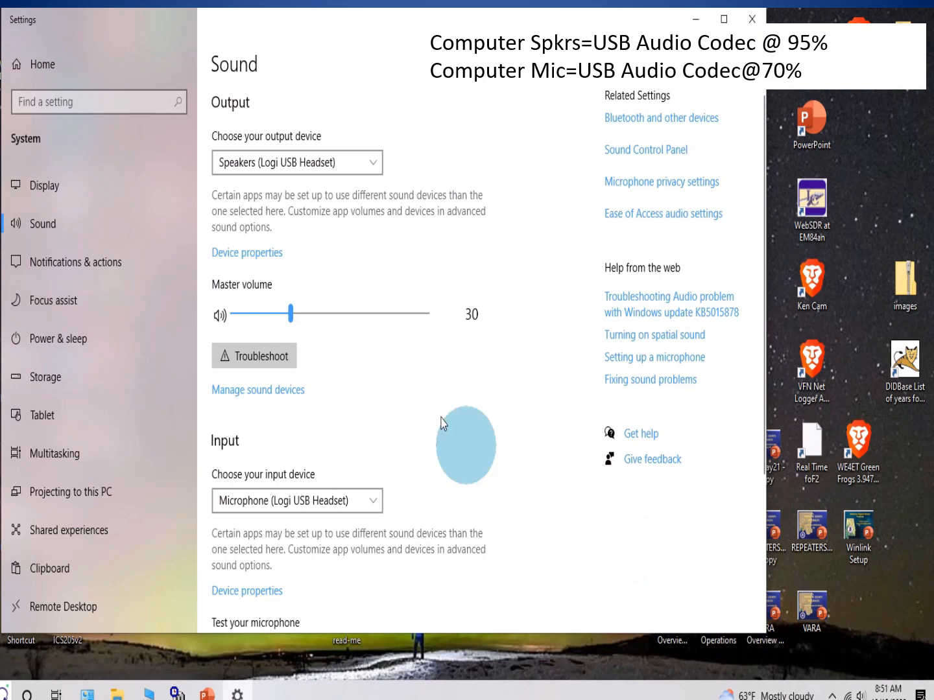
left_click(260, 392)
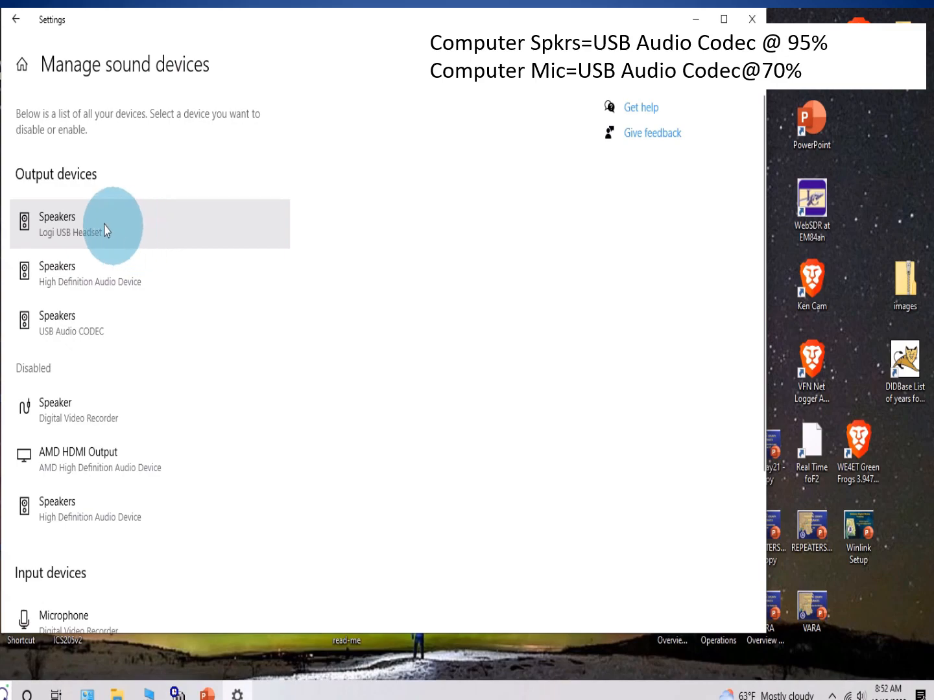
- Inspect the High Definition Audio Device speakers entry, then bring up the Start menu
left_click(103, 281)
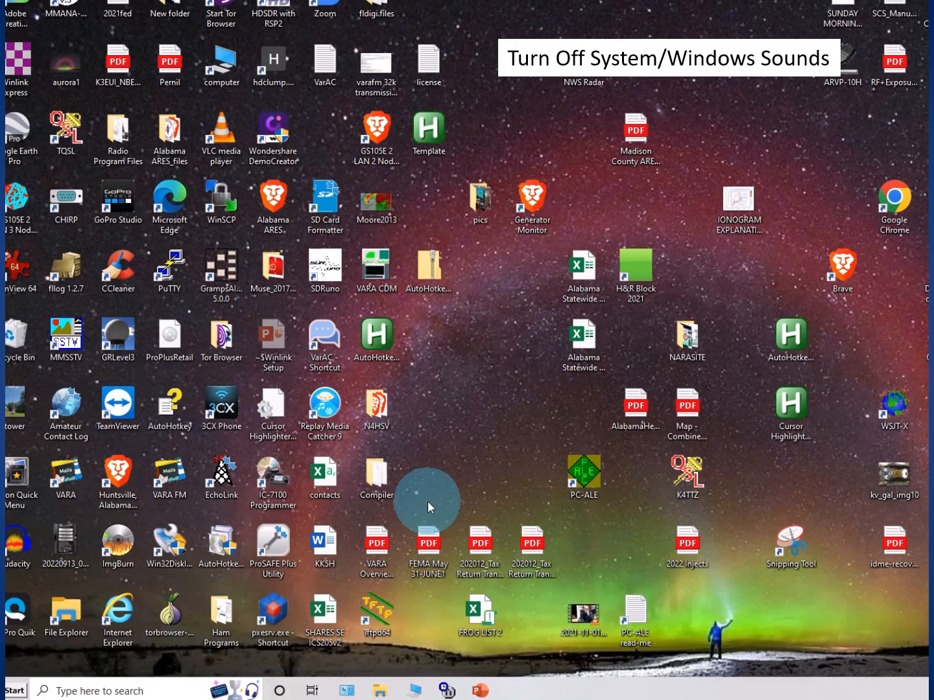
left_click(20, 691)
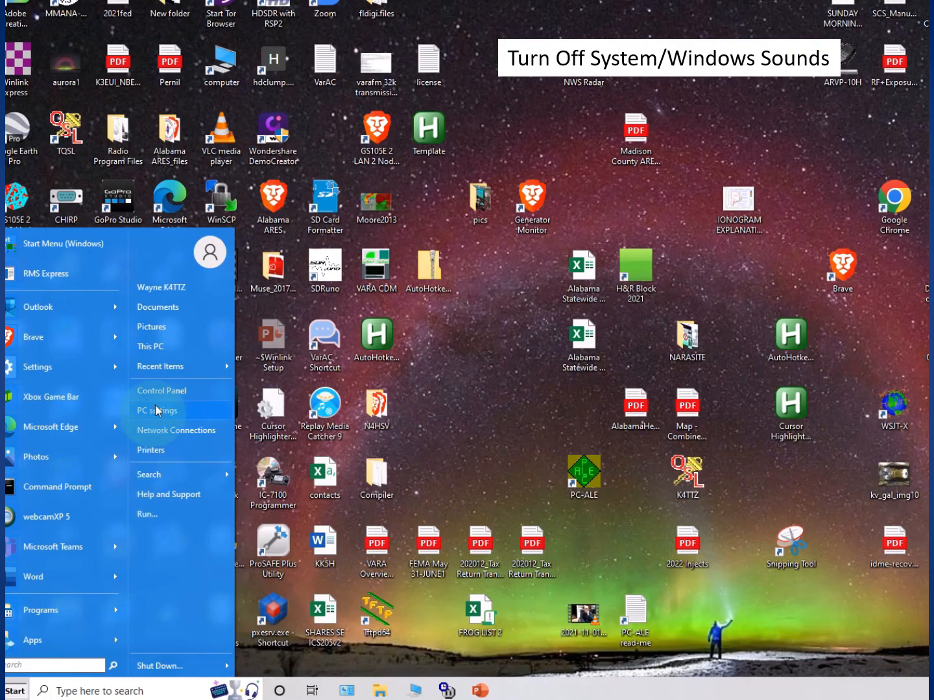
- Open the Sound dialog from Control Panel and show its Sounds section
left_click(157, 390)
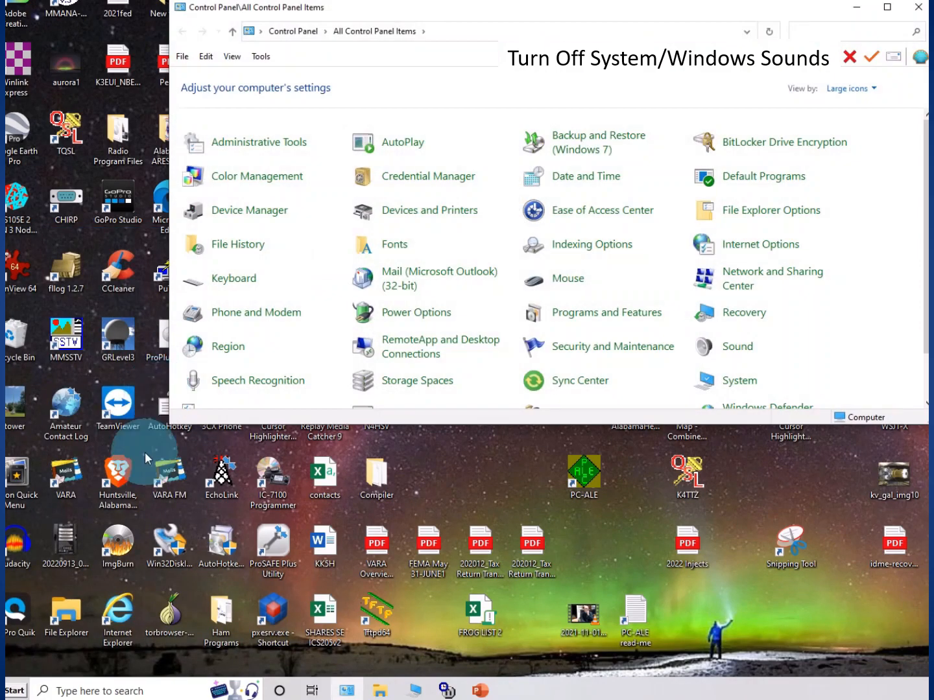
left_click(733, 352)
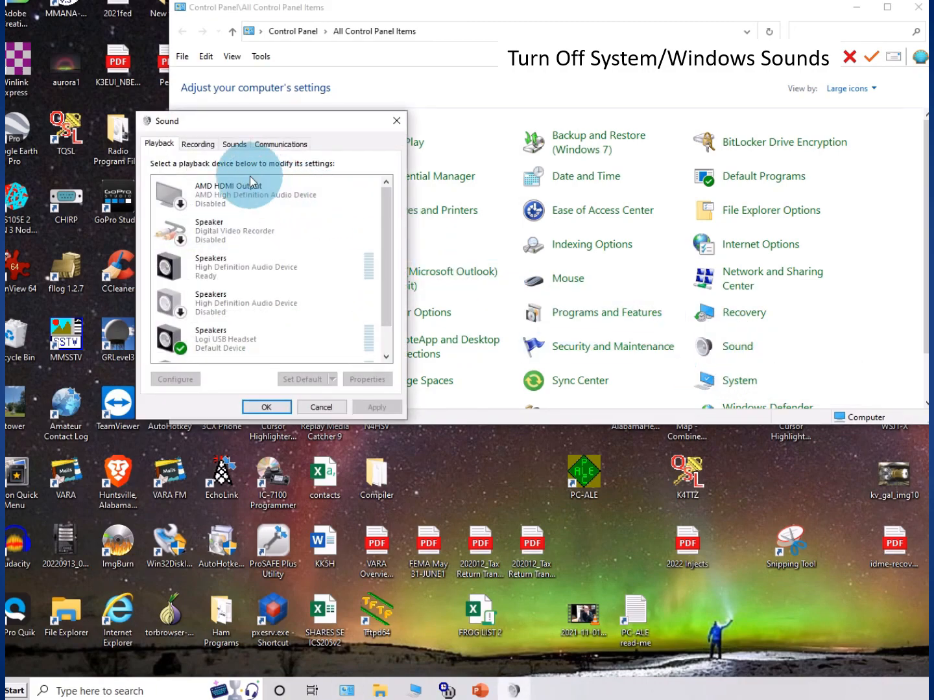
left_click(232, 145)
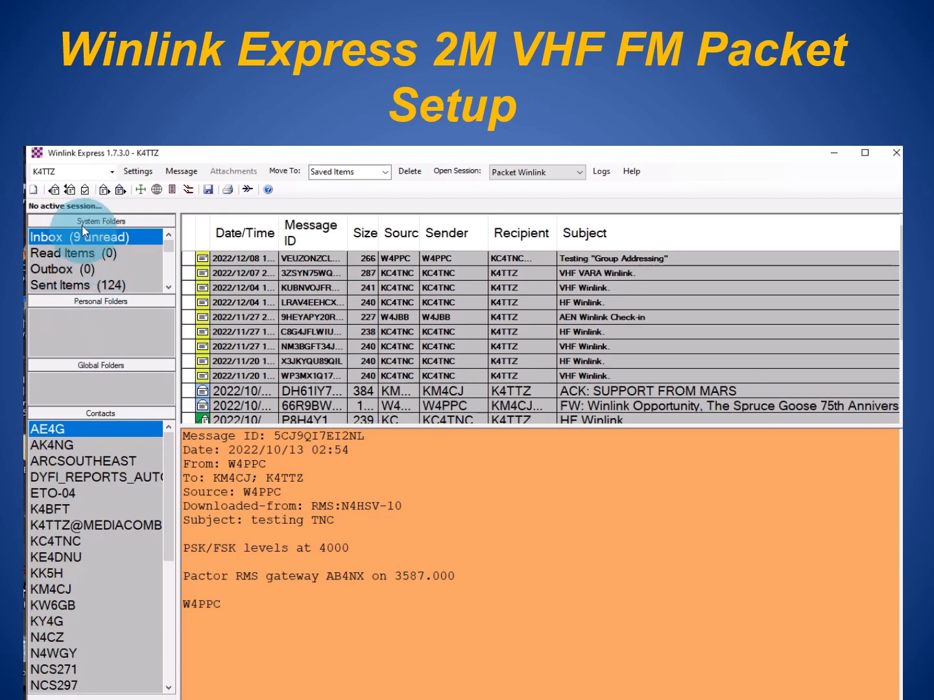
- Open 'Winlink Express Setup...' from the Winlink Express Settings menu
left_click(137, 172)
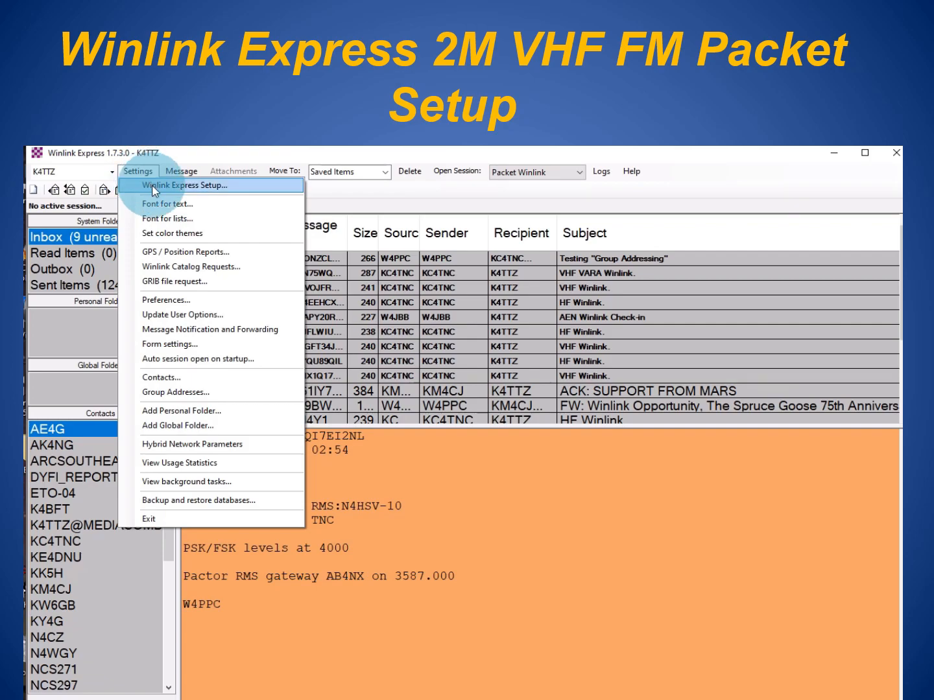
left_click(155, 187)
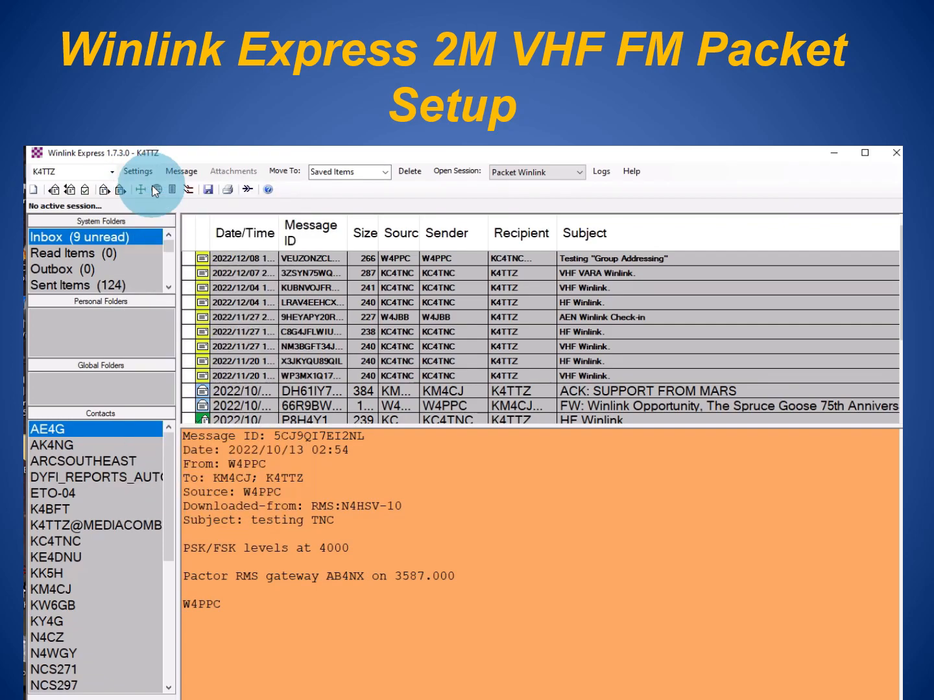
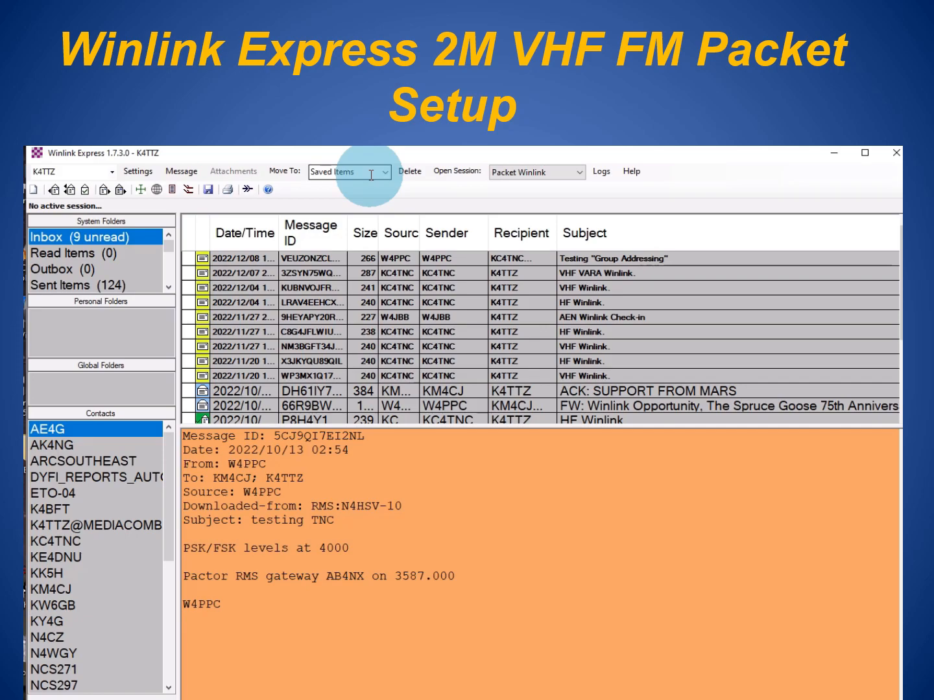
- Look through the Move To folder list and close it, leaving Saved Items selected
left_click(386, 172)
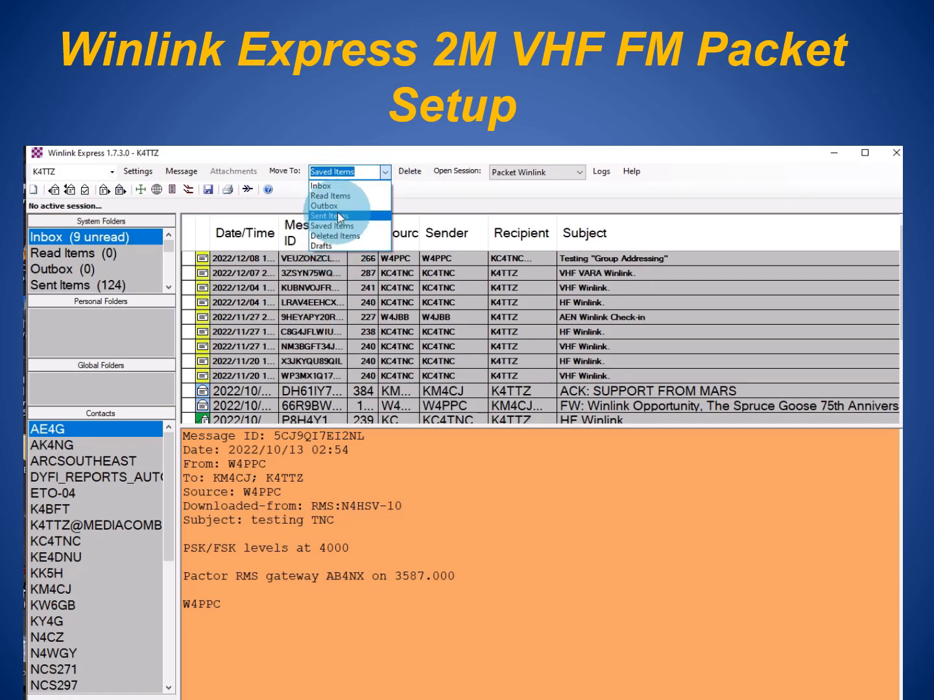
left_click(429, 157)
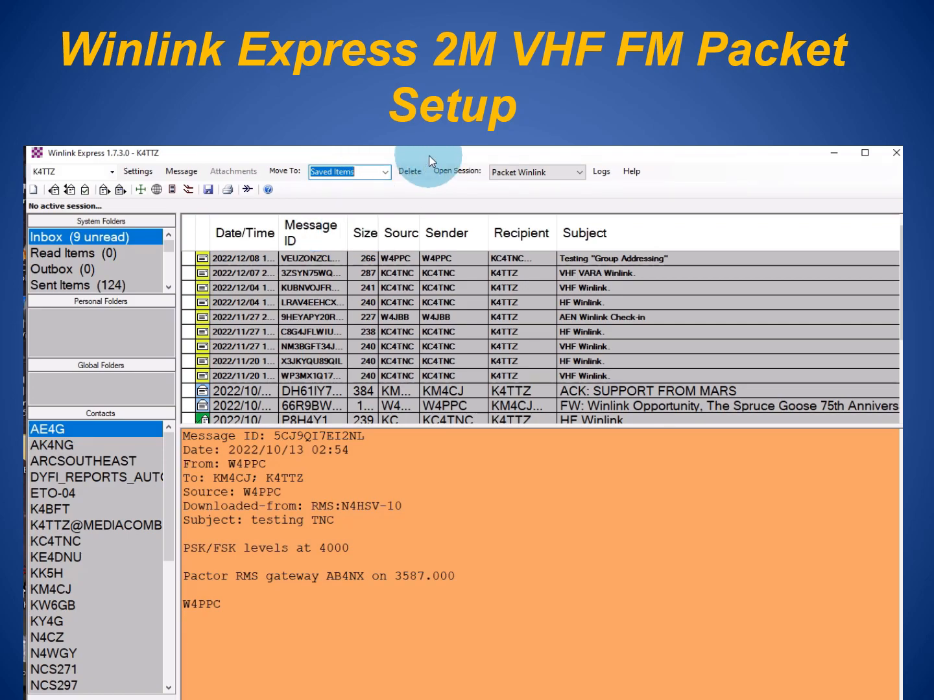
- Scroll up through the session types list, keeping Packet Winlink as the session type
left_click(520, 171)
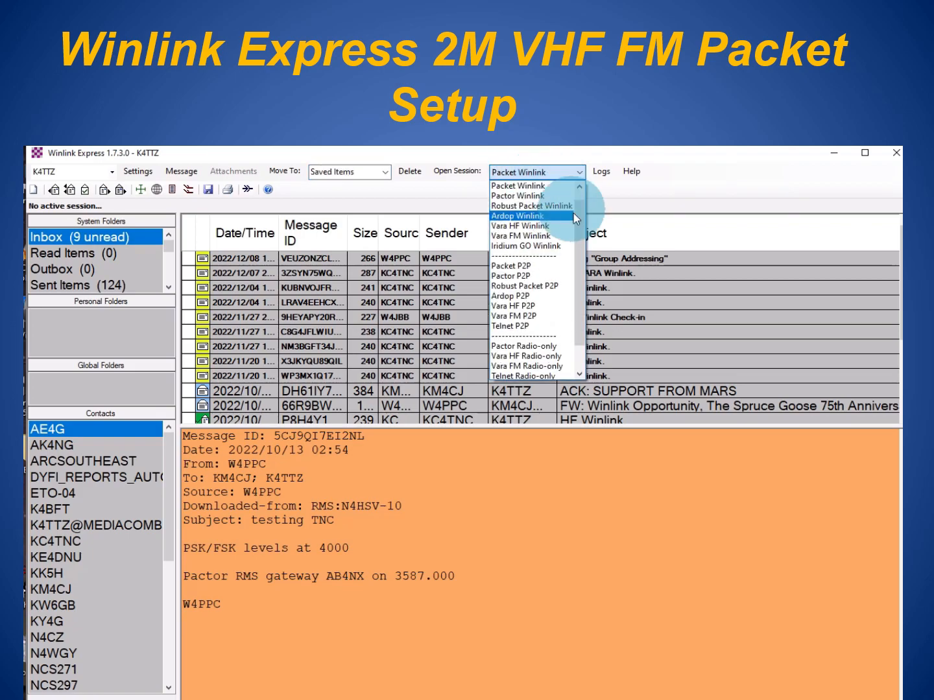
scroll(576, 213, "up", 1)
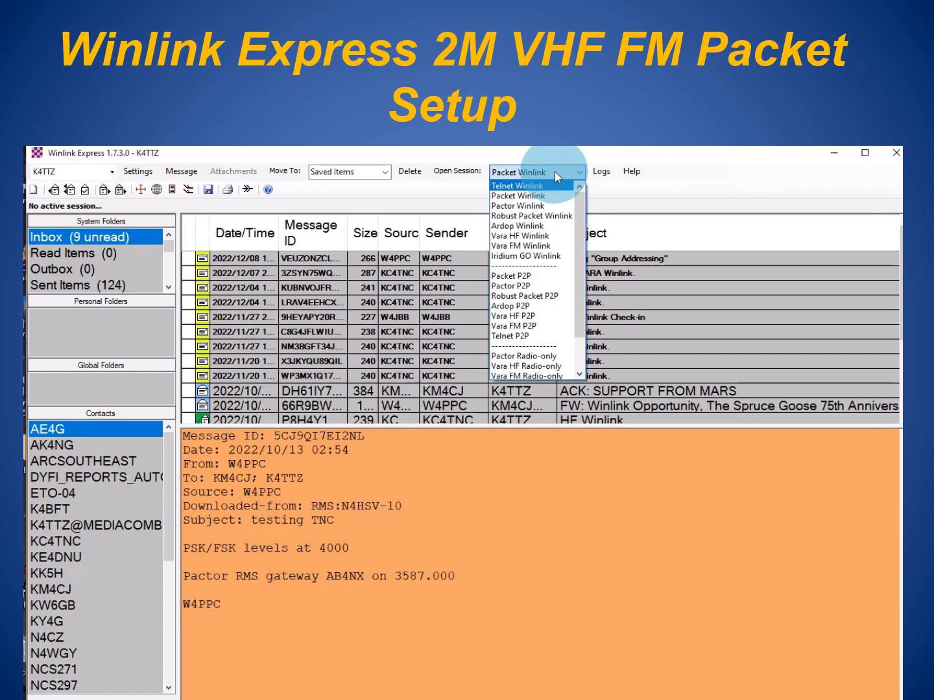
- Start a Packet Winlink session and confirm SoundModem runs with KISS over TCP at 127.0.0.1:8100
left_click(446, 172)
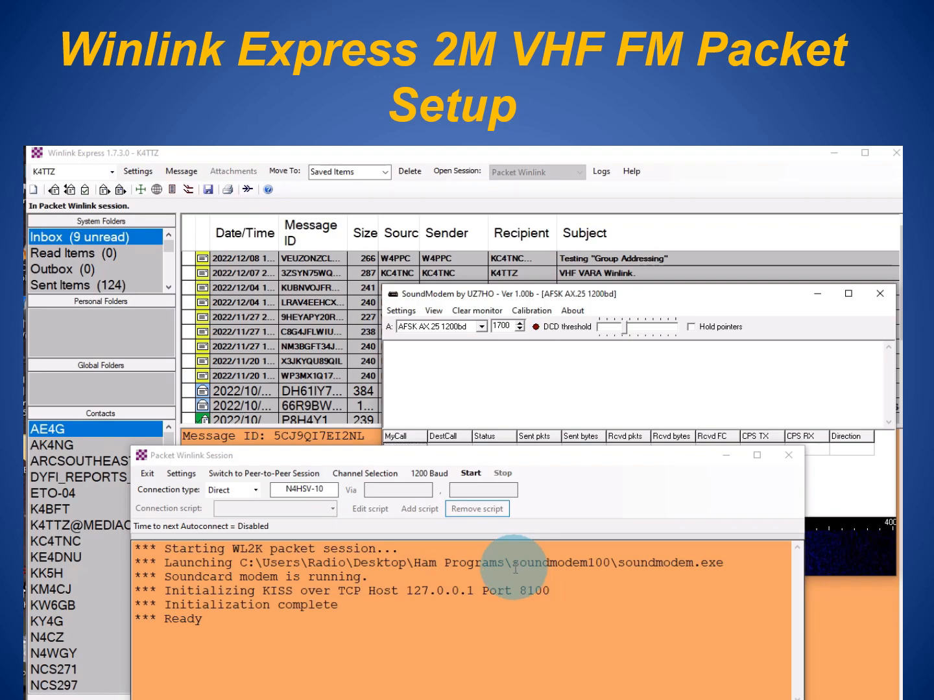
left_click(677, 297)
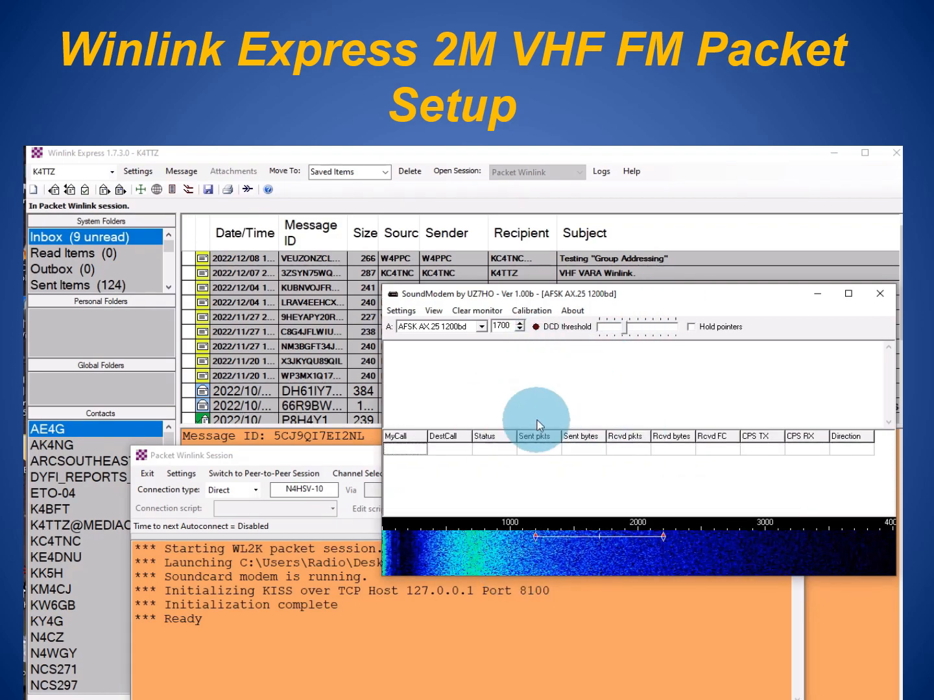
left_click(323, 454)
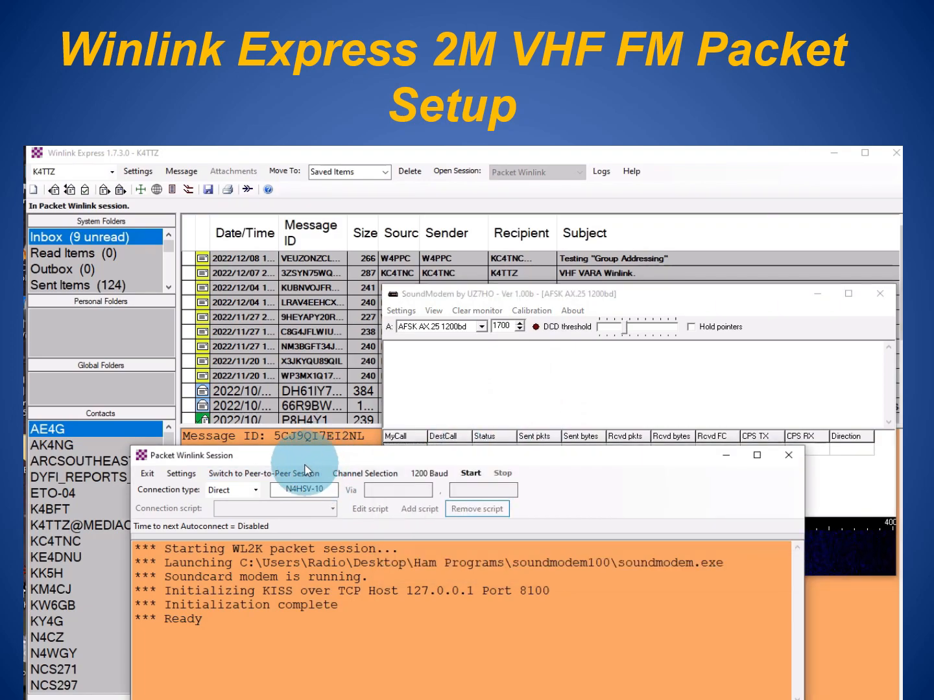
left_click(184, 476)
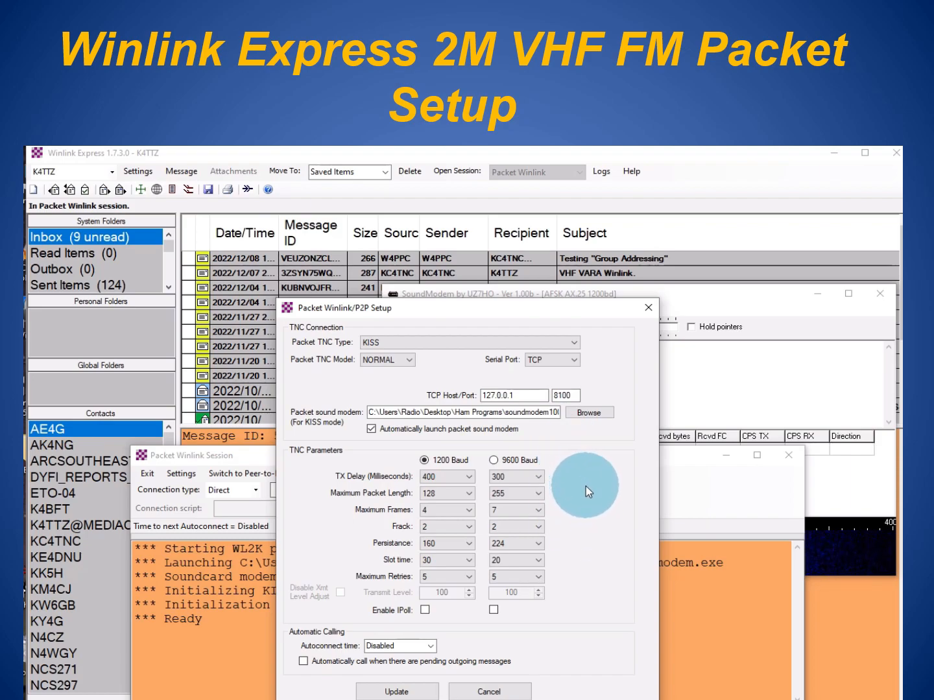
left_click(406, 692)
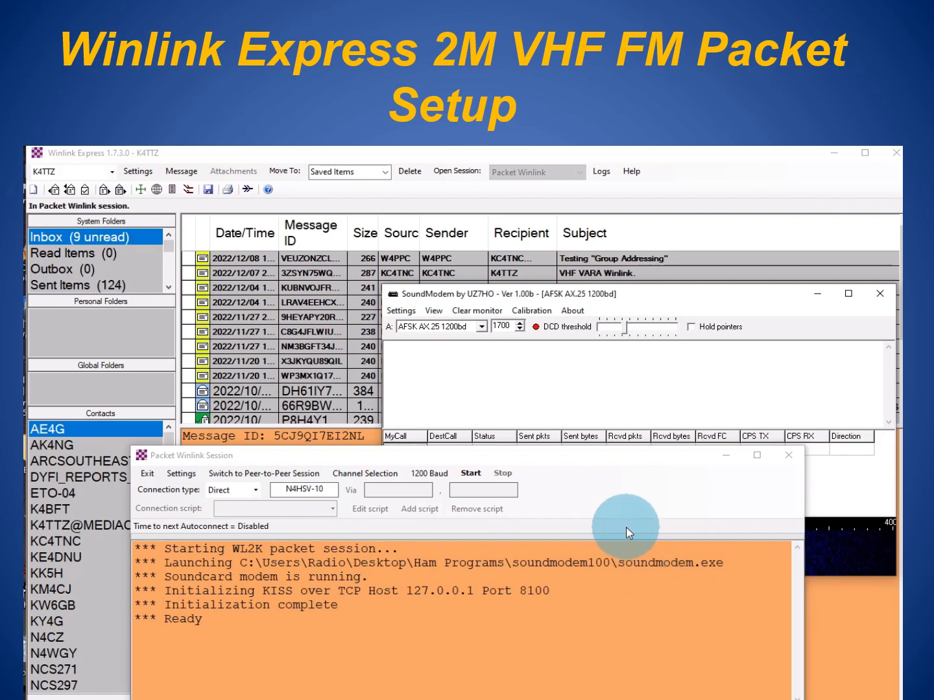
- Update the packet channel table via the internet and choose gateway N4HSV-10
left_click(377, 473)
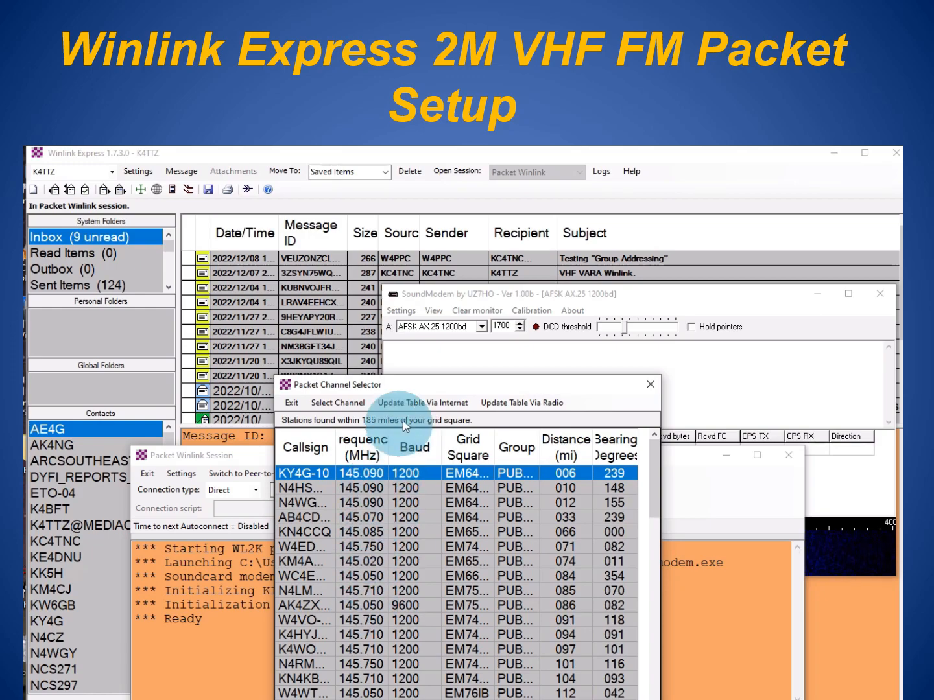
left_click(403, 400)
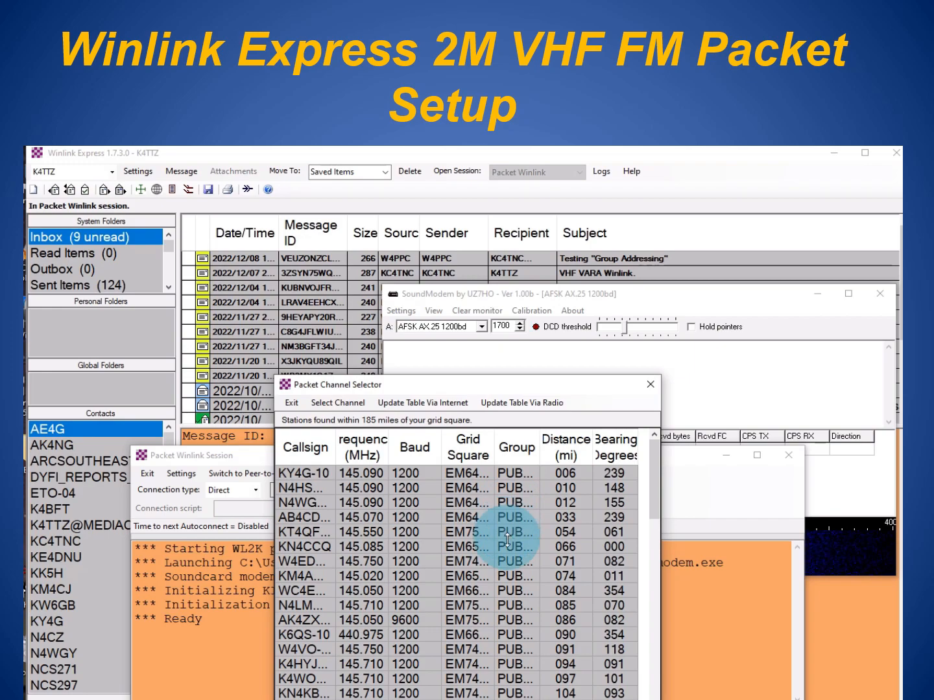
double_click(324, 489)
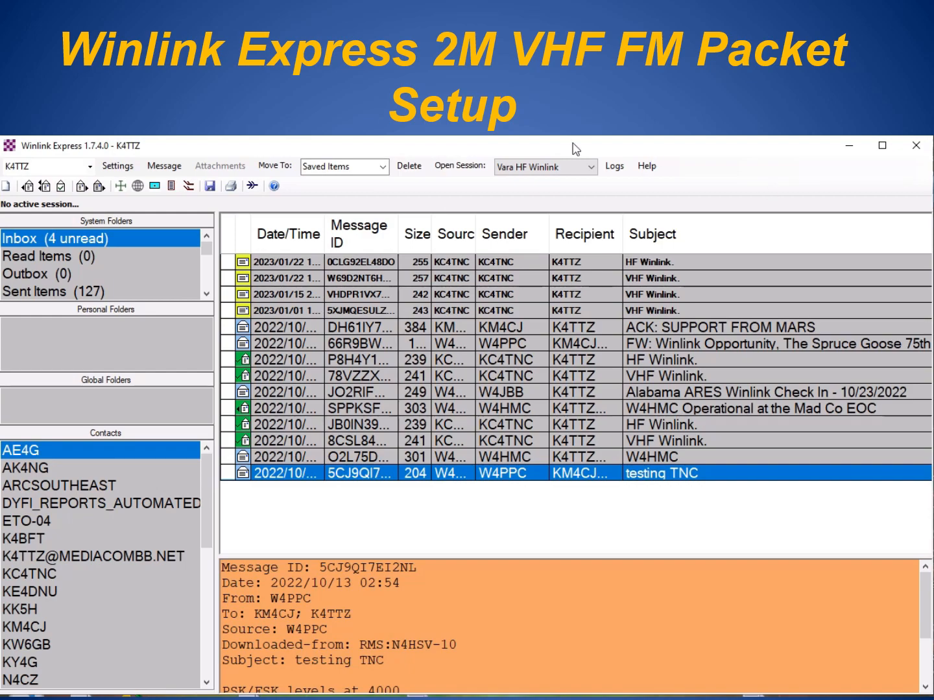
- Create a blank new Winlink message from the Message menu
left_click(8, 189)
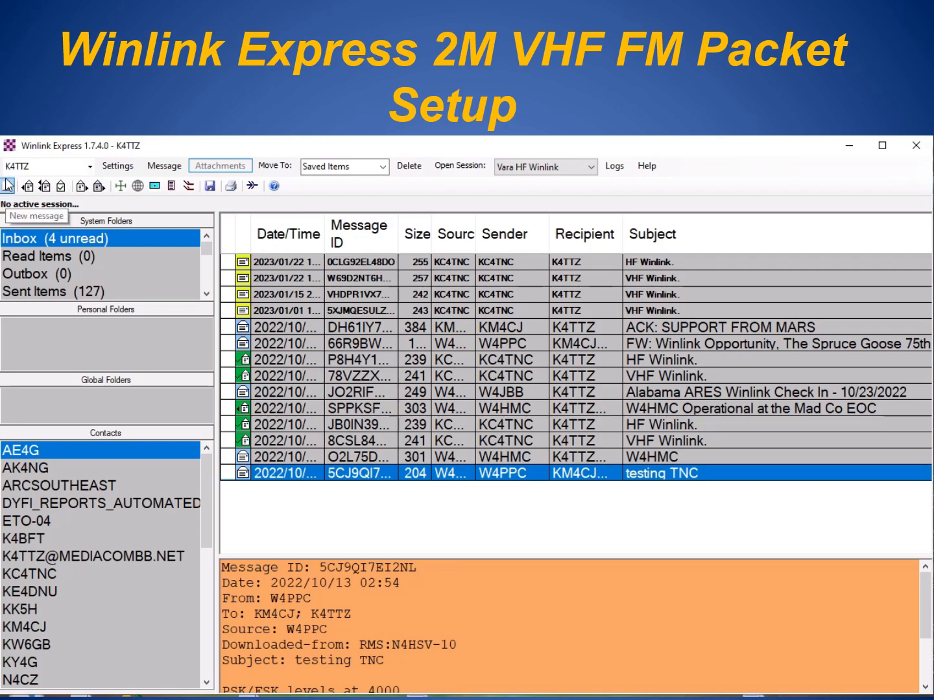
left_click(162, 170)
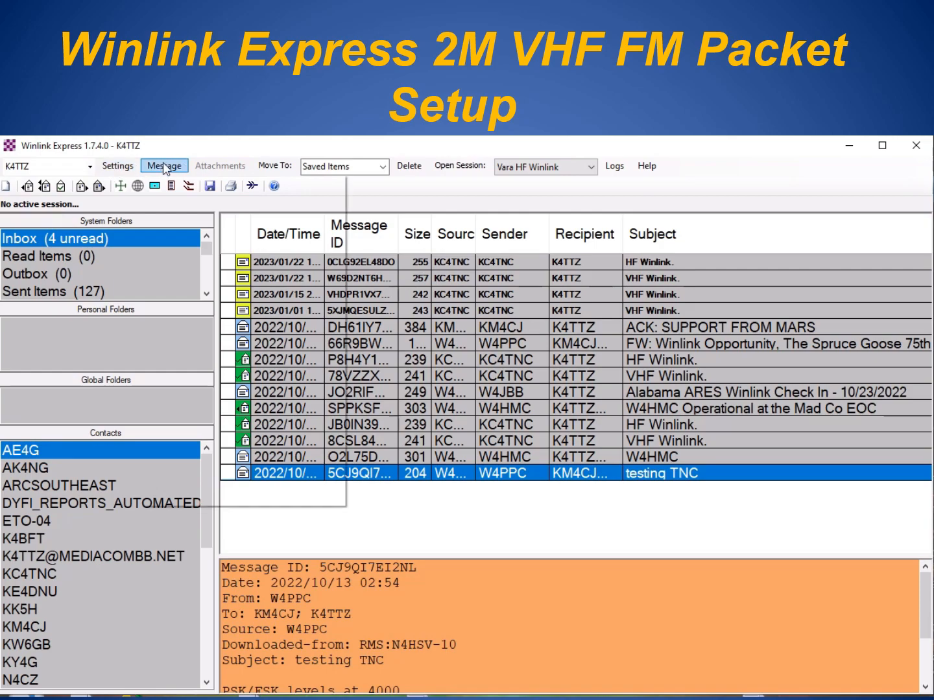
left_click(179, 185)
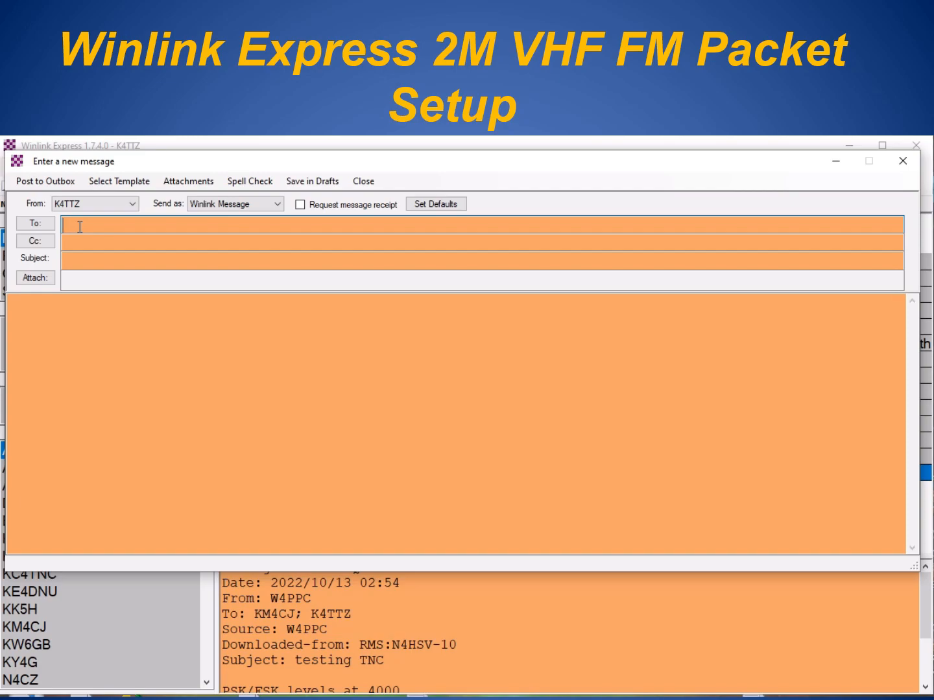
- Address the message to a station callsign and an e-mail address, separated by a semicolon
type("J")
key("BackSpace")
type("KM4CJ")
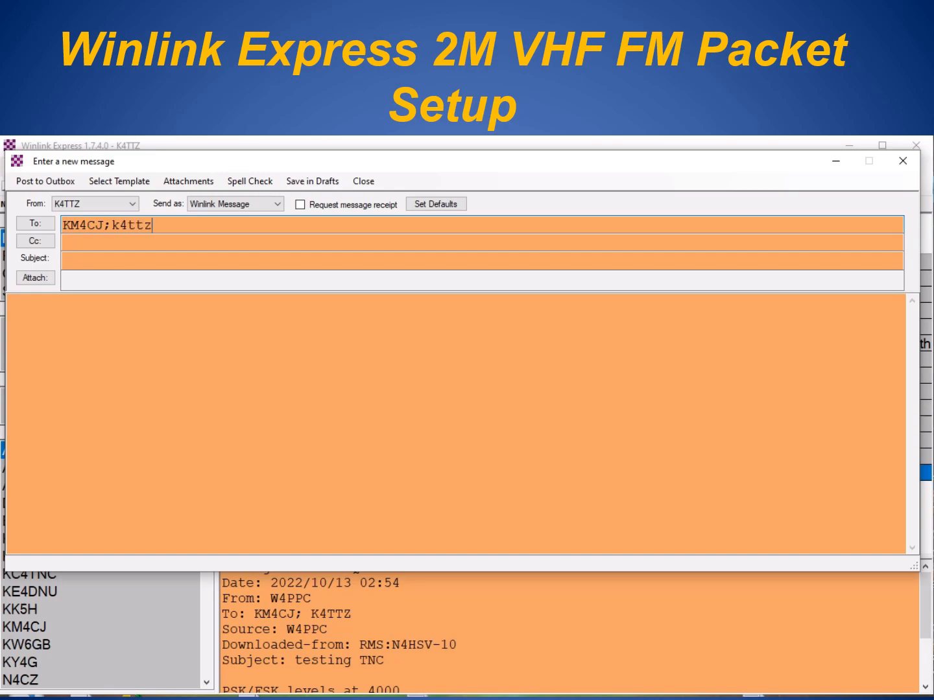
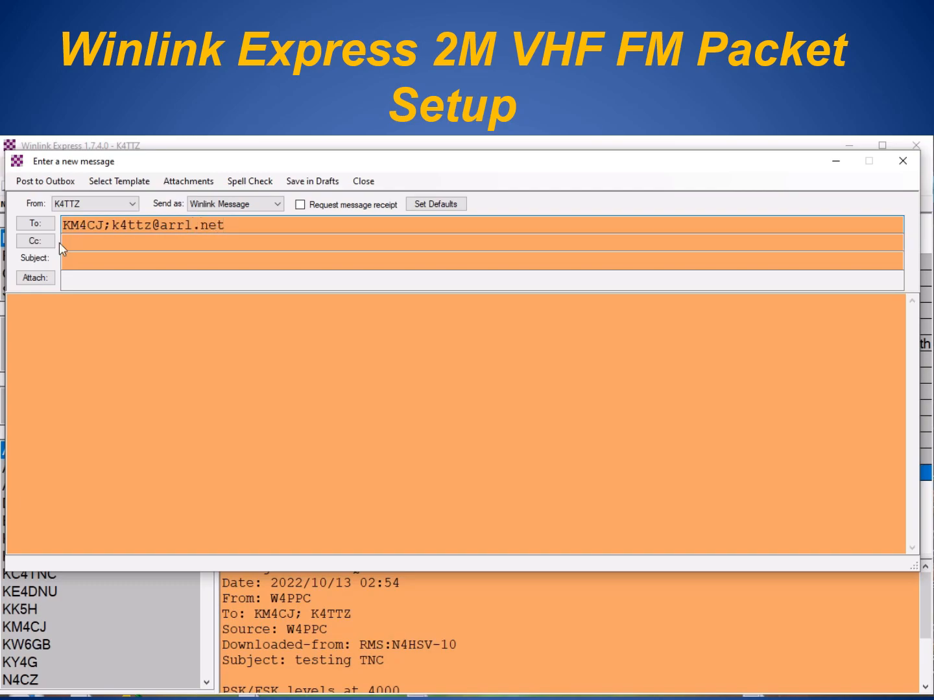
left_click(85, 258)
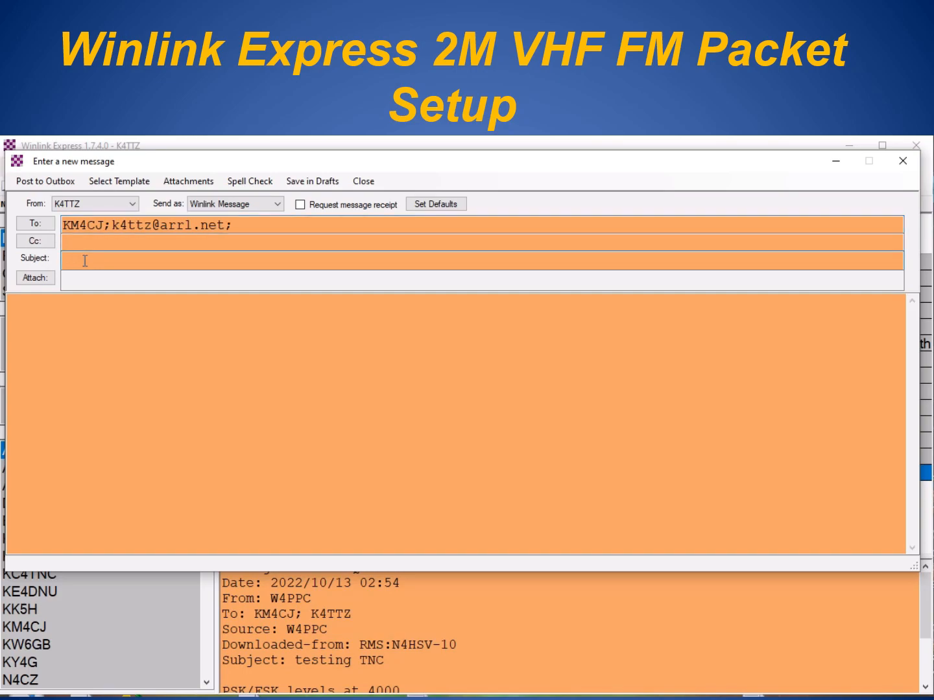
- Add subject 'Video Test Message' and a one-line test body, signed 'Thanks,' and the sender's name
type("Video Test Message")
left_click(8, 302)
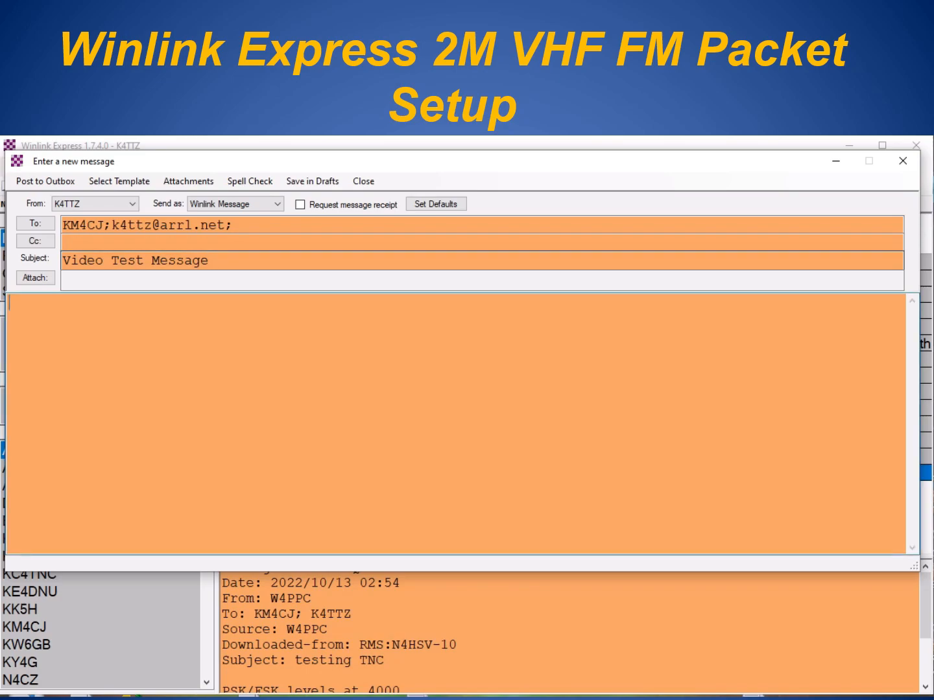
type("This is a test m")
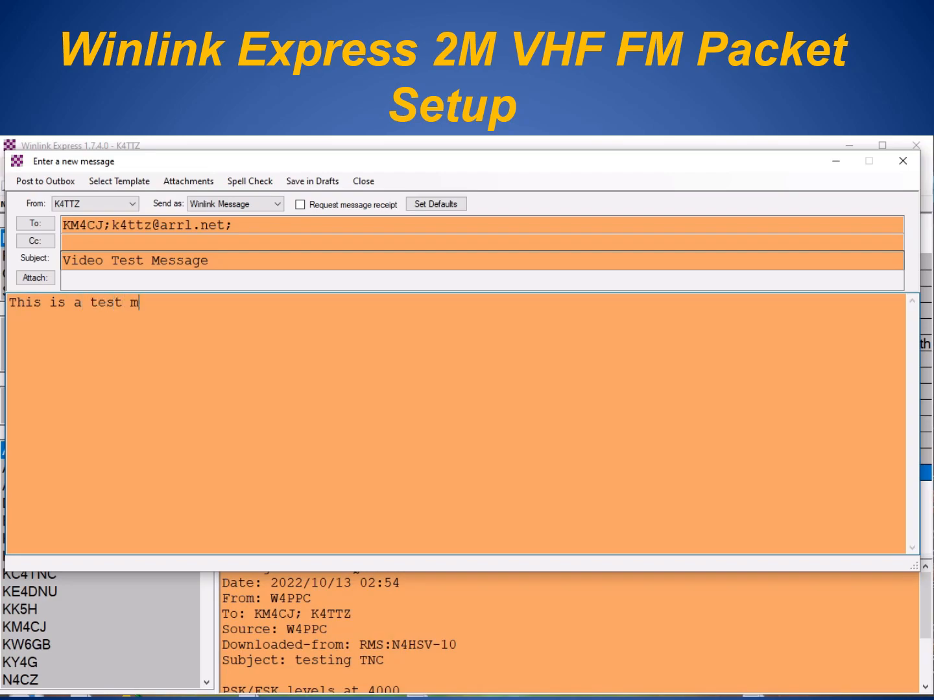
type("essage for a vid")
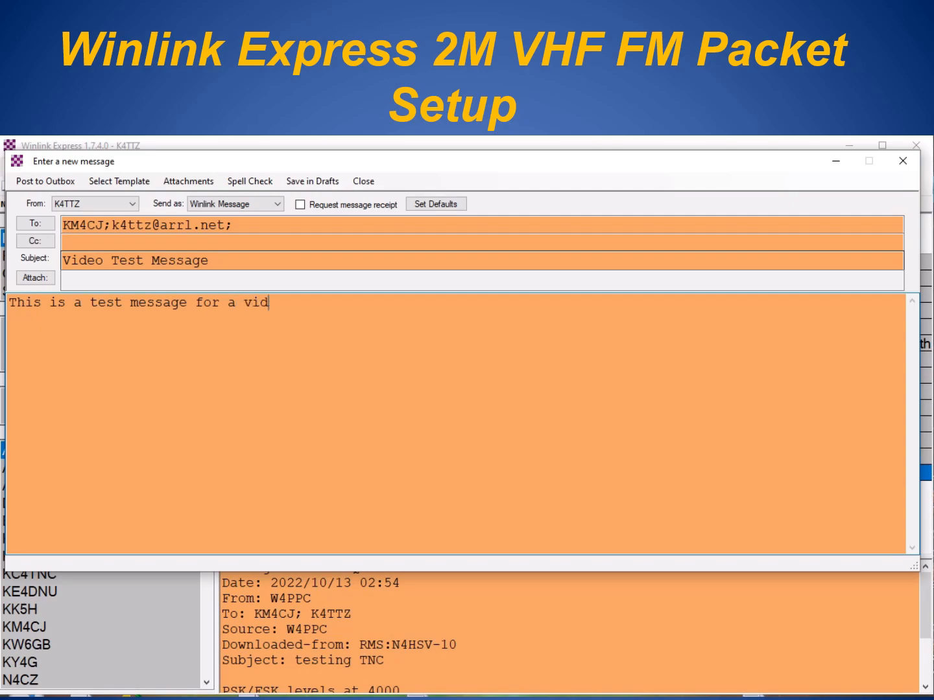
type("eo presentation.")
key("Return")
key("Return")
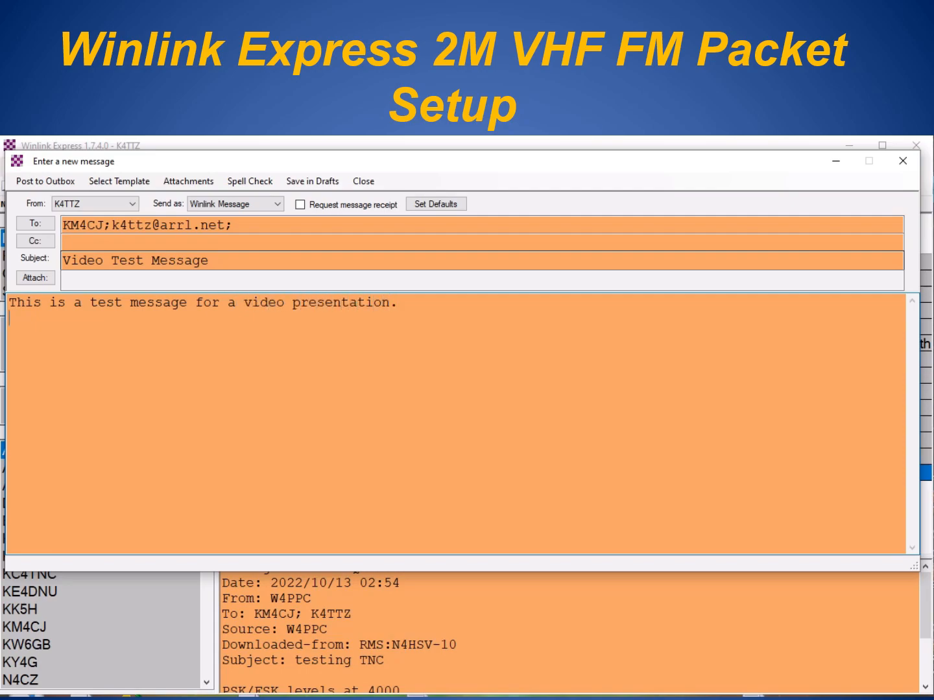
type("Tha")
type("ks")
key("BackSpace")
key("BackSpace")
type("nks,")
key("Return")
key("Return")
type("Wayne")
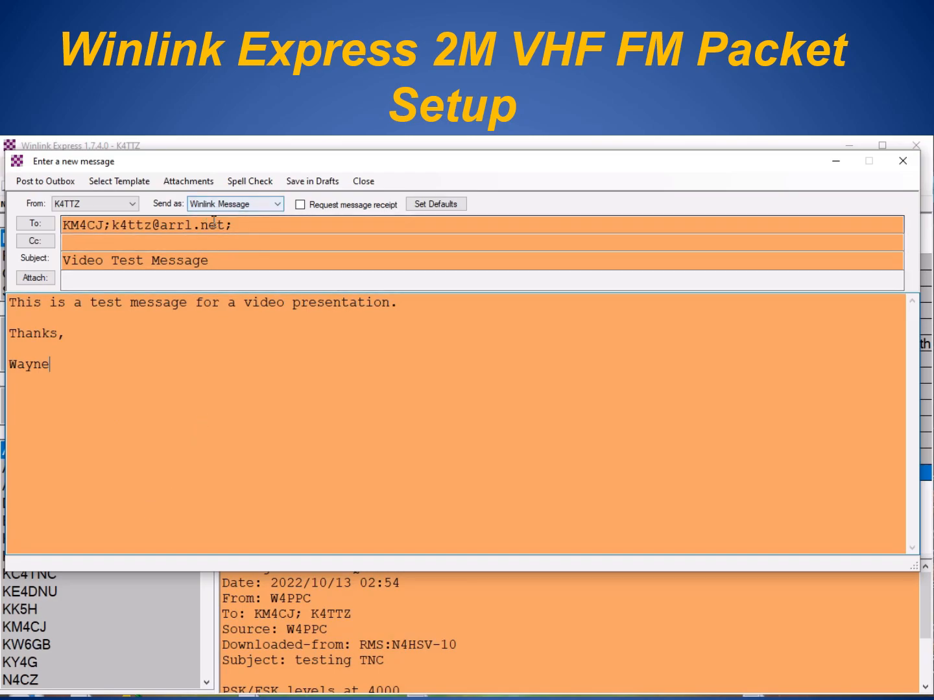
- Post the test message to the Outbox and start the packet session with the gateway
left_click(45, 183)
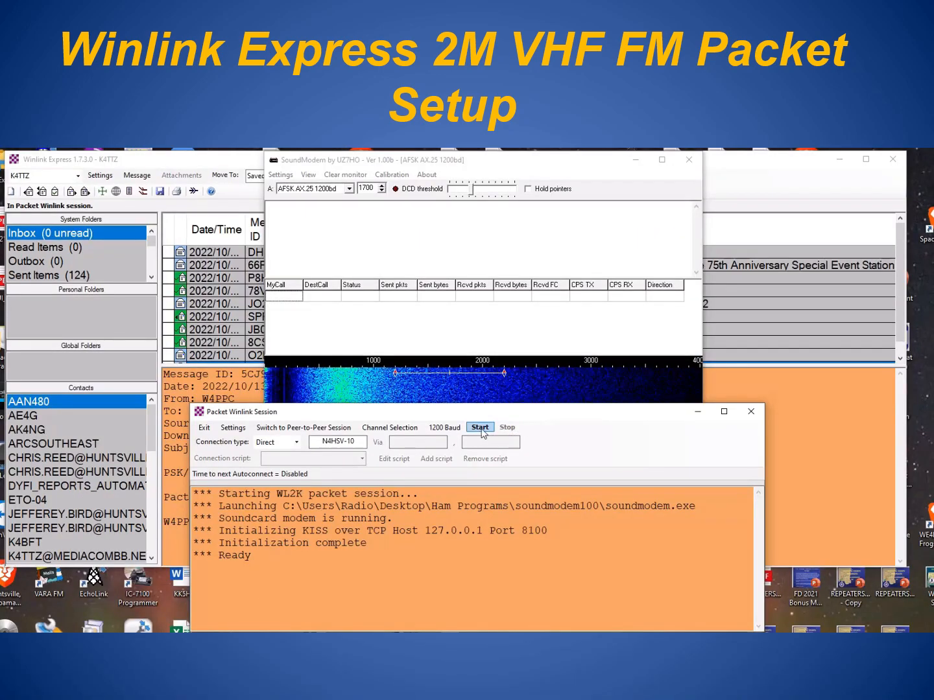
left_click(480, 429)
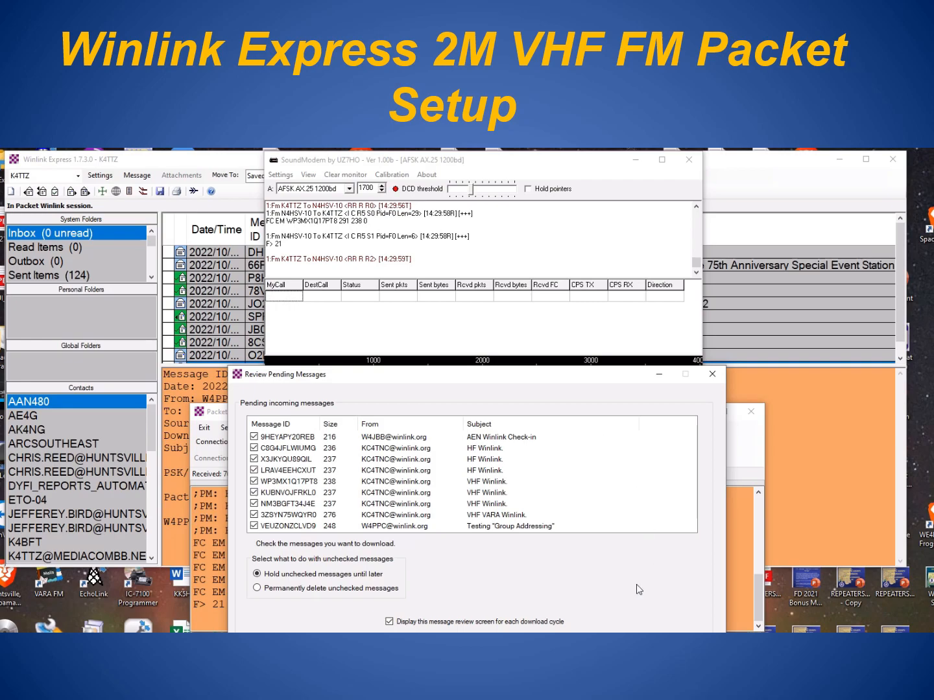
- Accept the nine pending messages for download and let the packet session finish
left_click(417, 632)
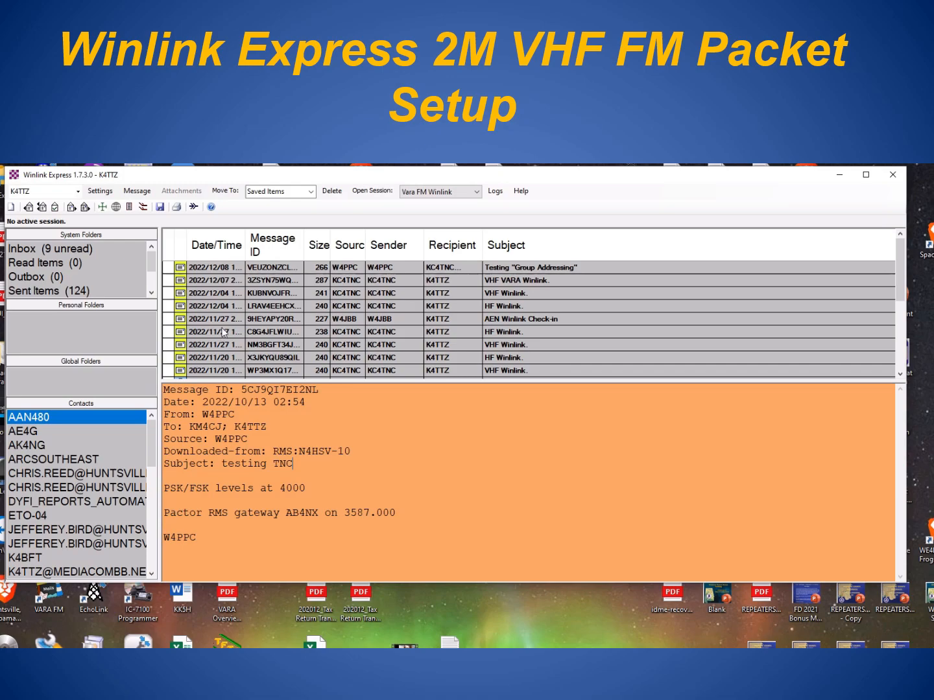
- Open a VARA FM Winlink session with a Direct connection to gateway KY4G-10
left_click(373, 192)
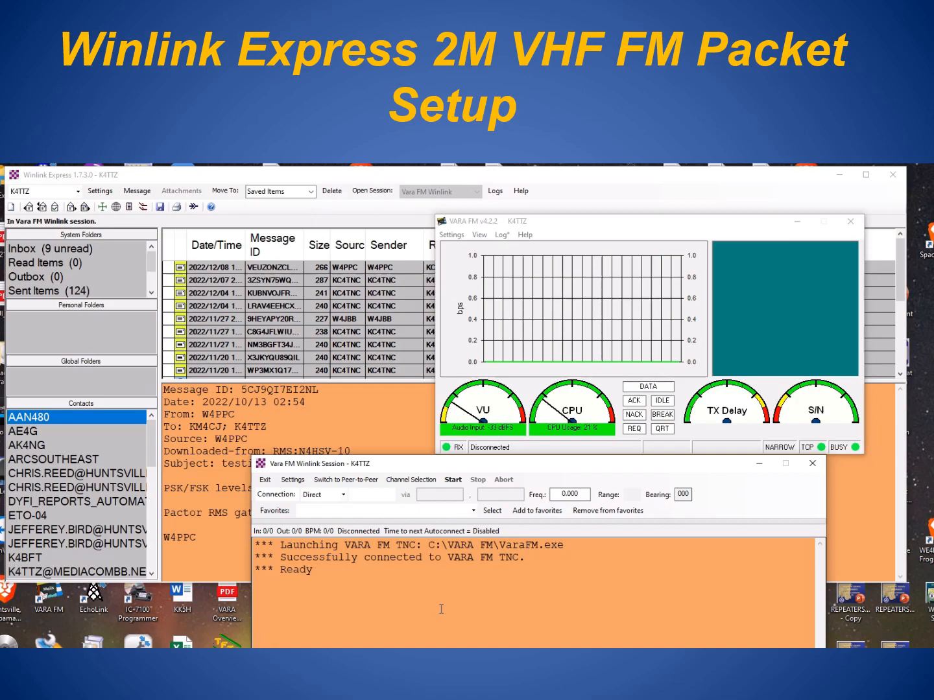
left_click(345, 499)
left_click(345, 499)
left_click(377, 495)
type("KY")
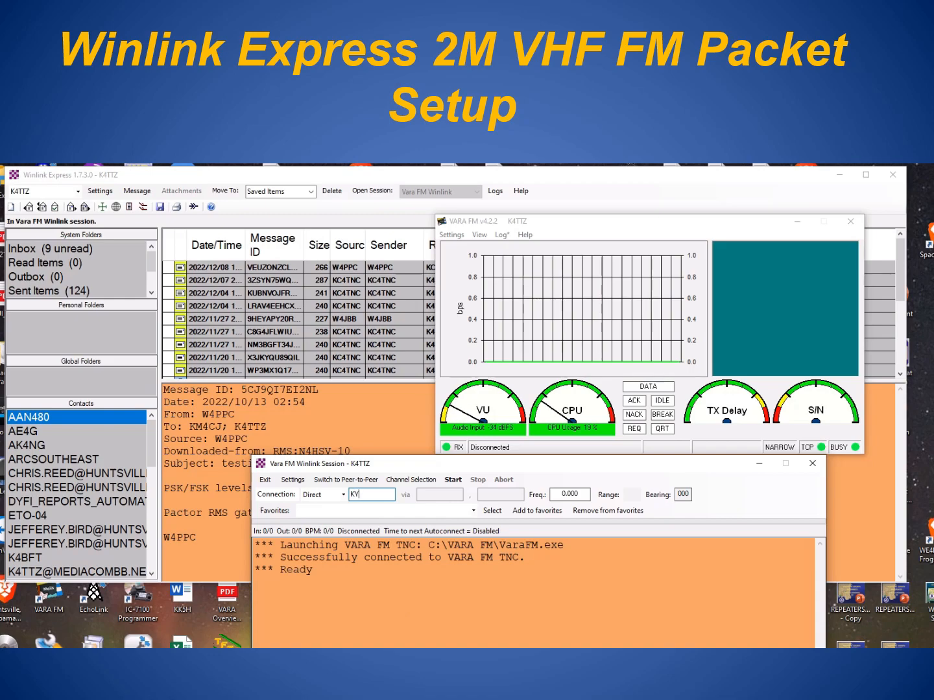
type("4G-10")
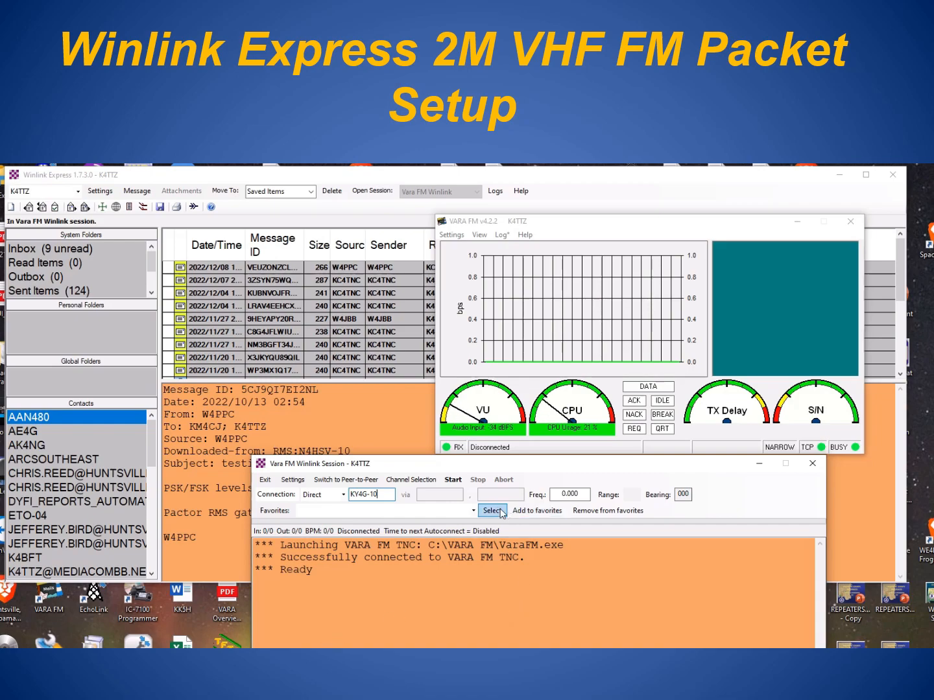
- Start a VARA FM session calling gateway KY4G-10, then stop it before any messages are exchanged
left_click(452, 481)
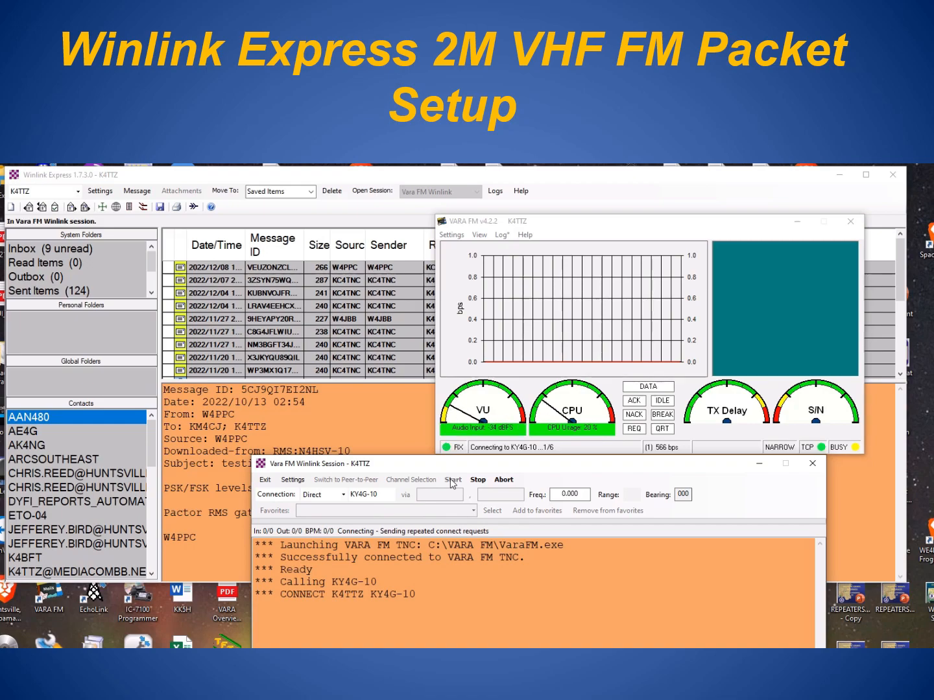
left_click(478, 482)
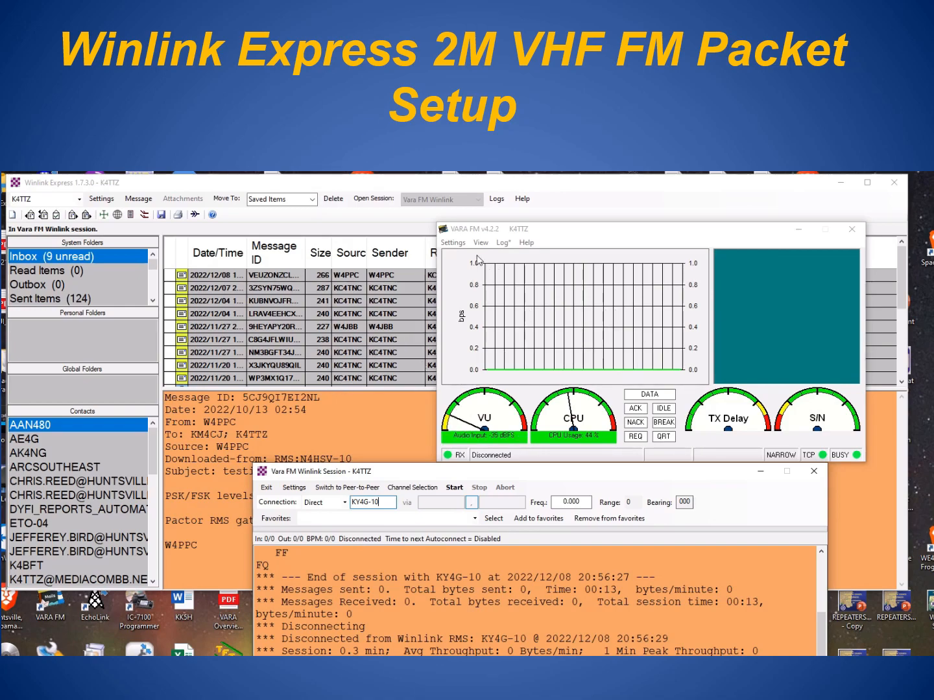
left_click(453, 242)
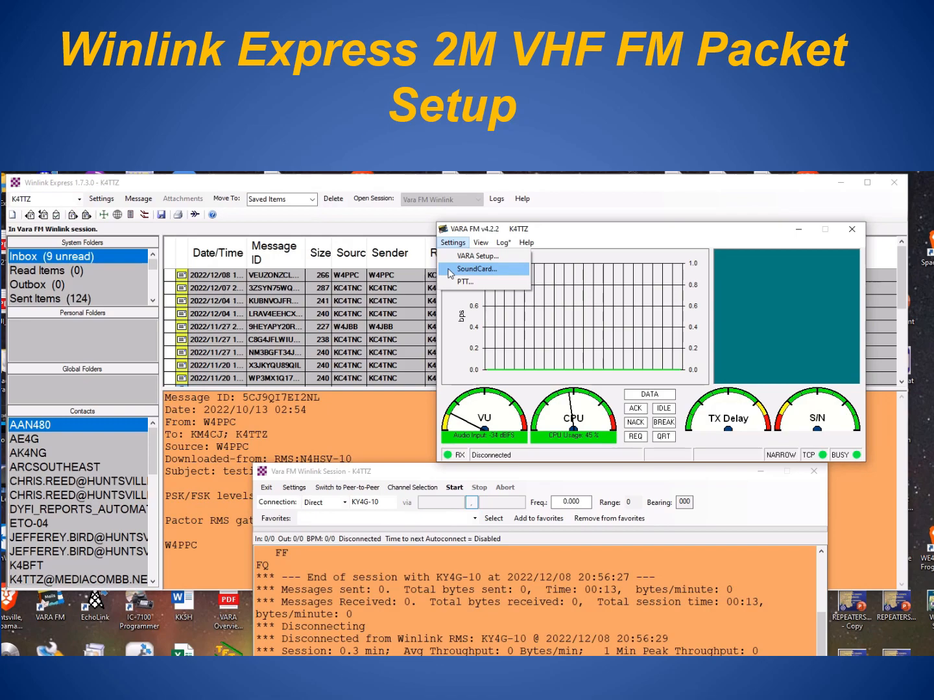
left_click(450, 269)
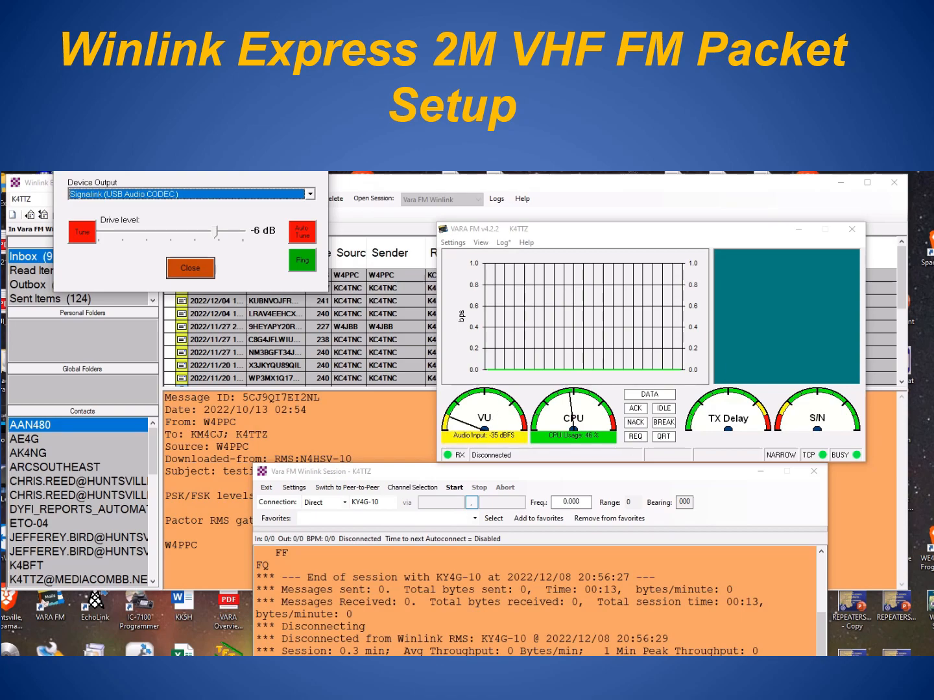
left_click(190, 268)
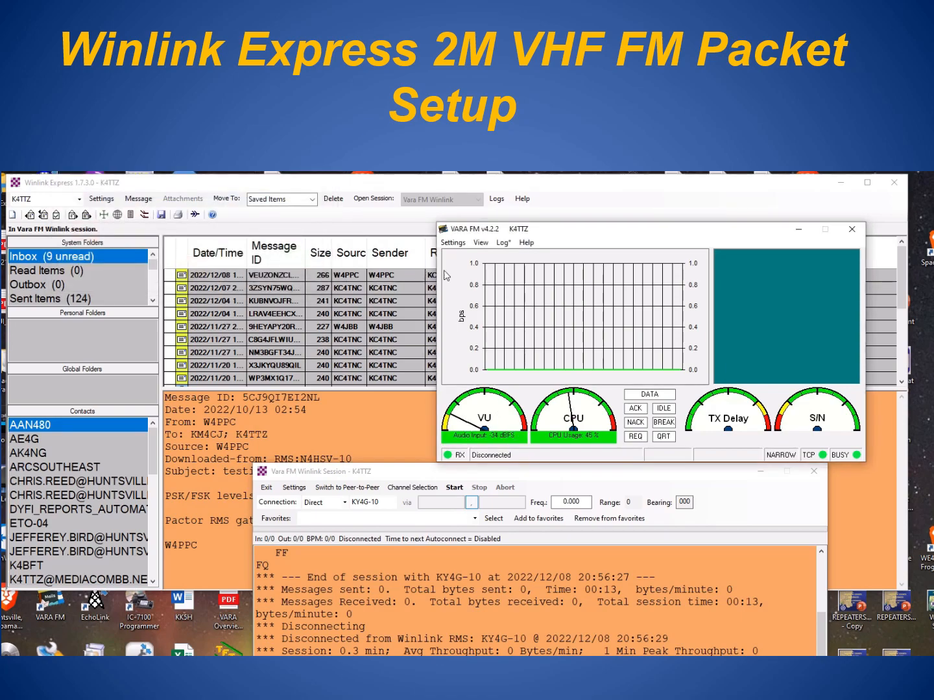
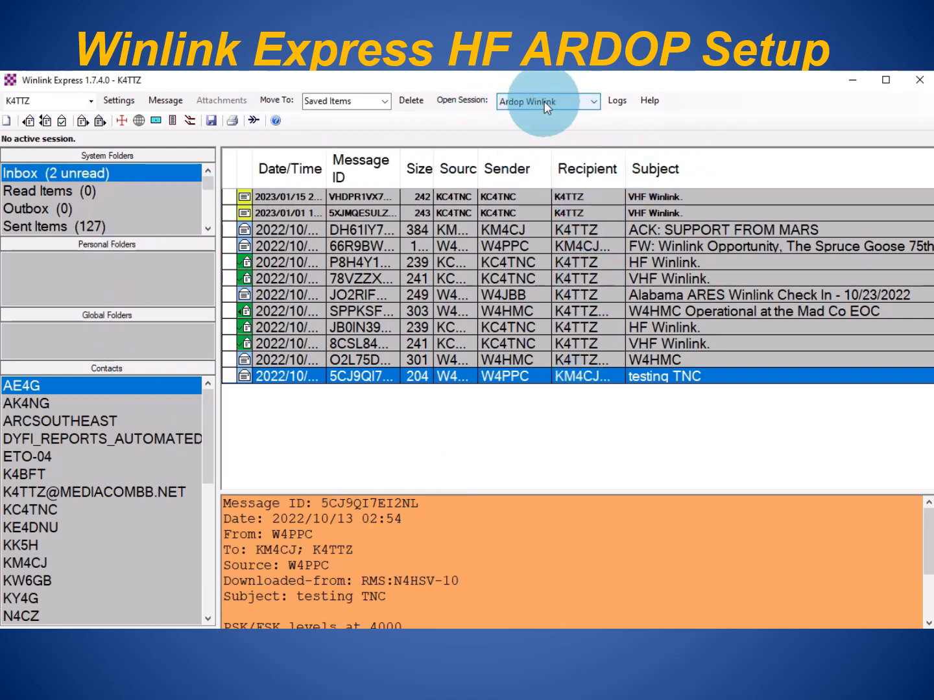
- Launch an Ardop Winlink session together with the ARDOP_Win Virtual TNC
left_click(463, 101)
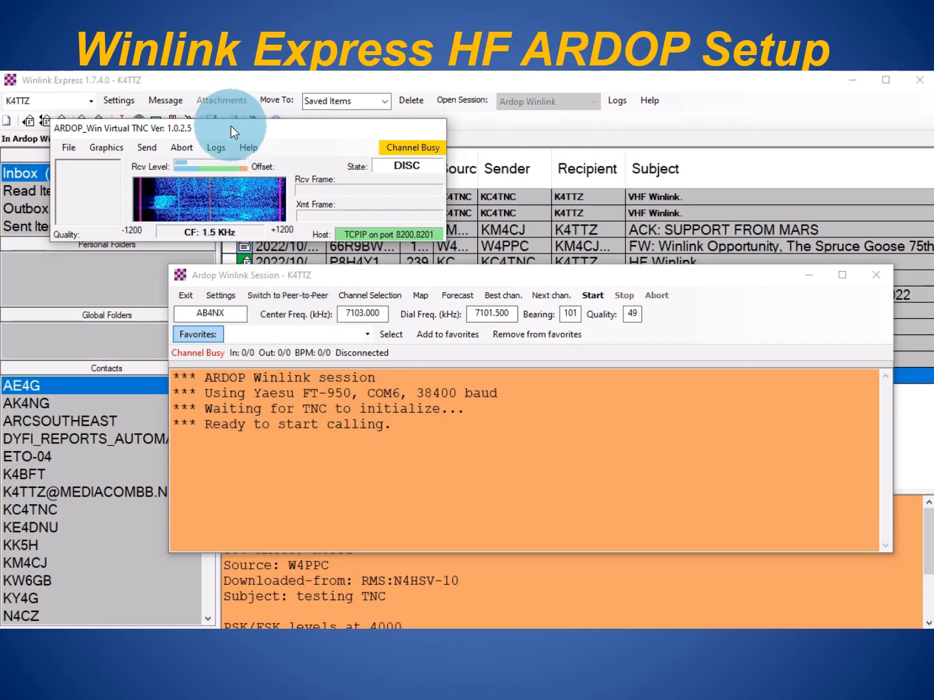
left_click(68, 149)
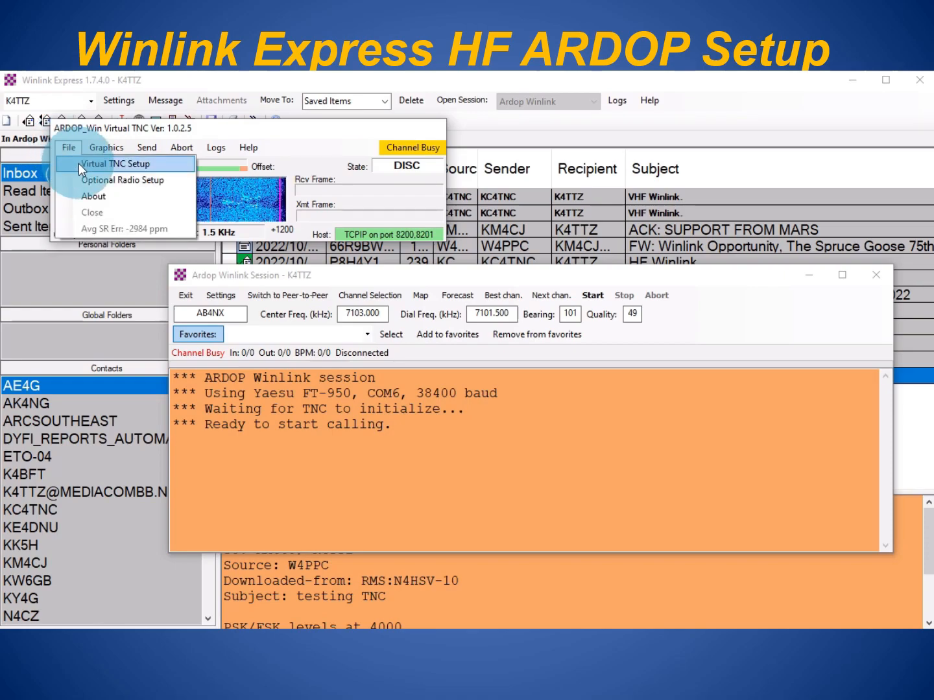
- Save the Virtual TNC setup to TNC.ini: Signalink capture and playback, drive level 90
left_click(78, 163)
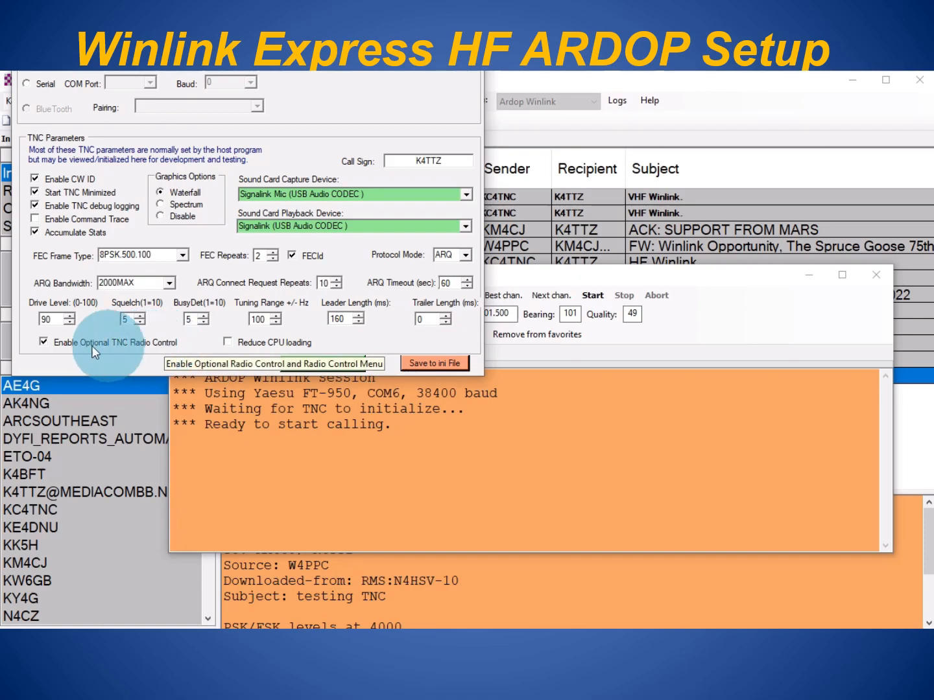
left_click(424, 363)
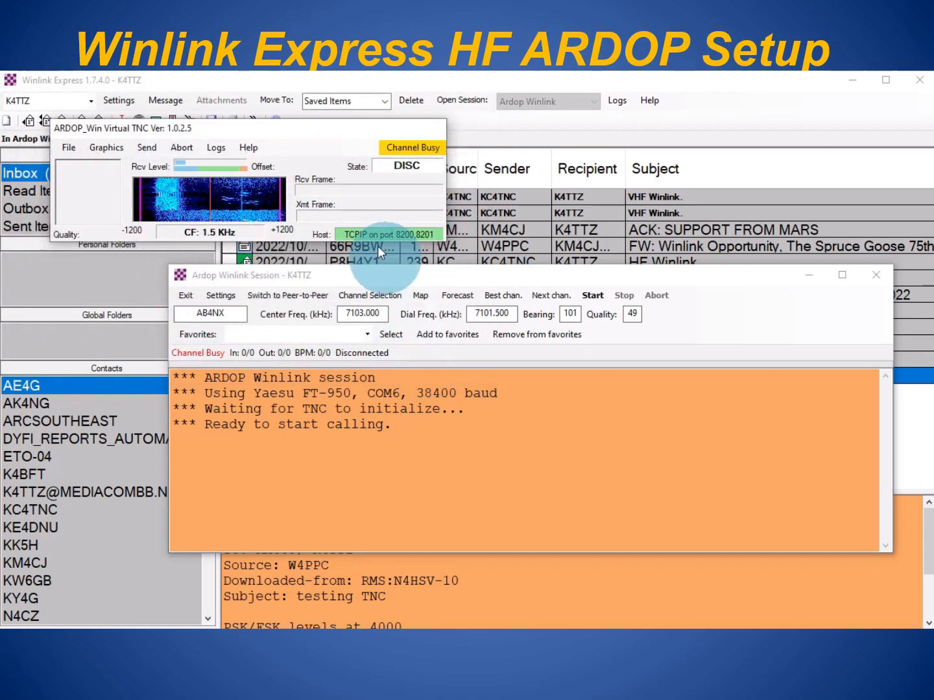
- Save the Optional Radio Setup with no radio model and VOX/SignaLink PTT to the ini file
left_click(69, 148)
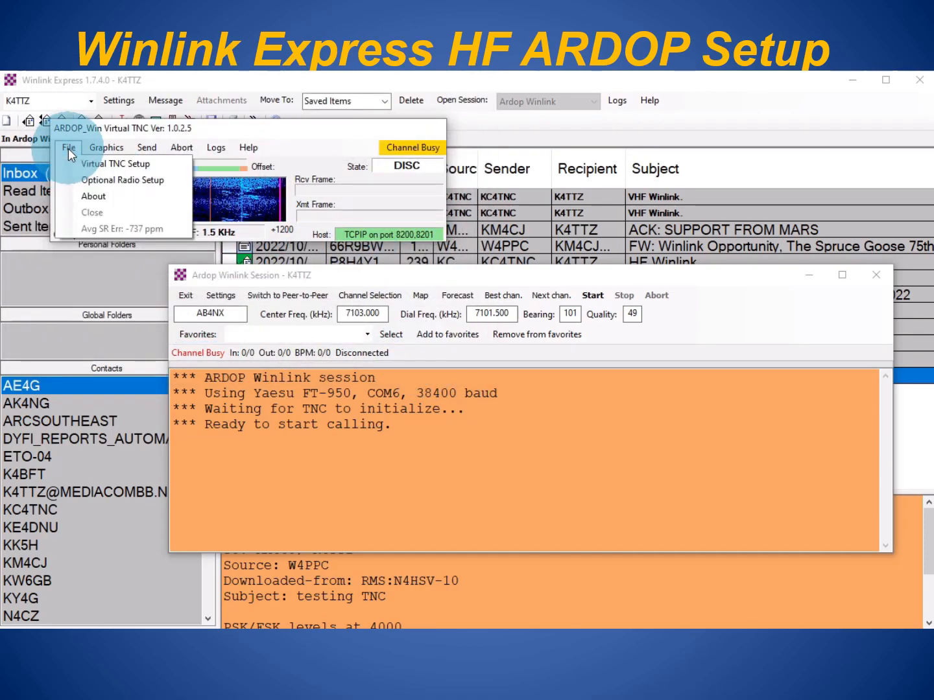
left_click(76, 182)
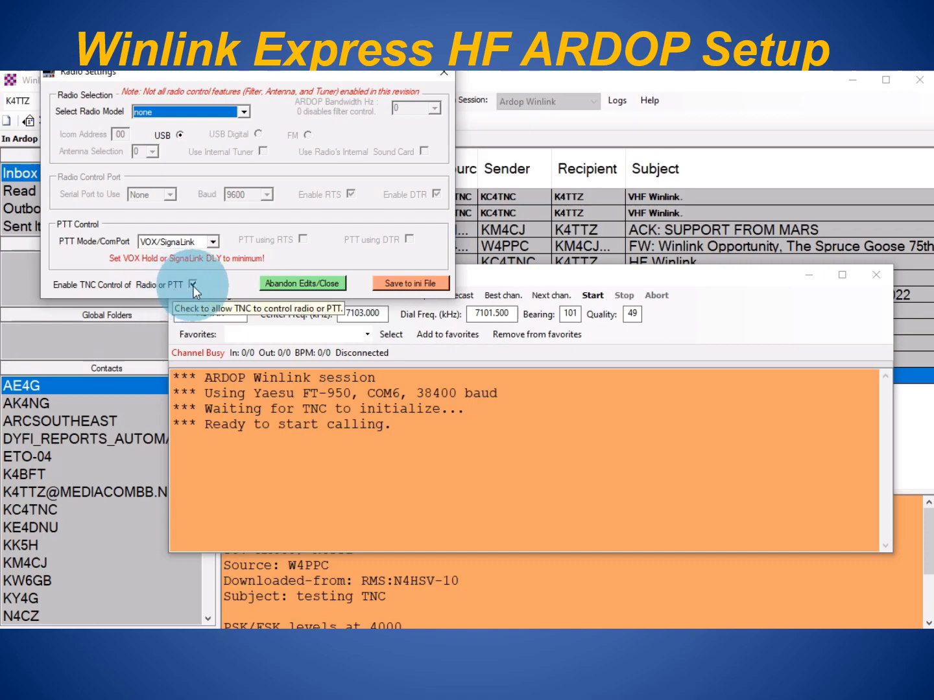
left_click(408, 286)
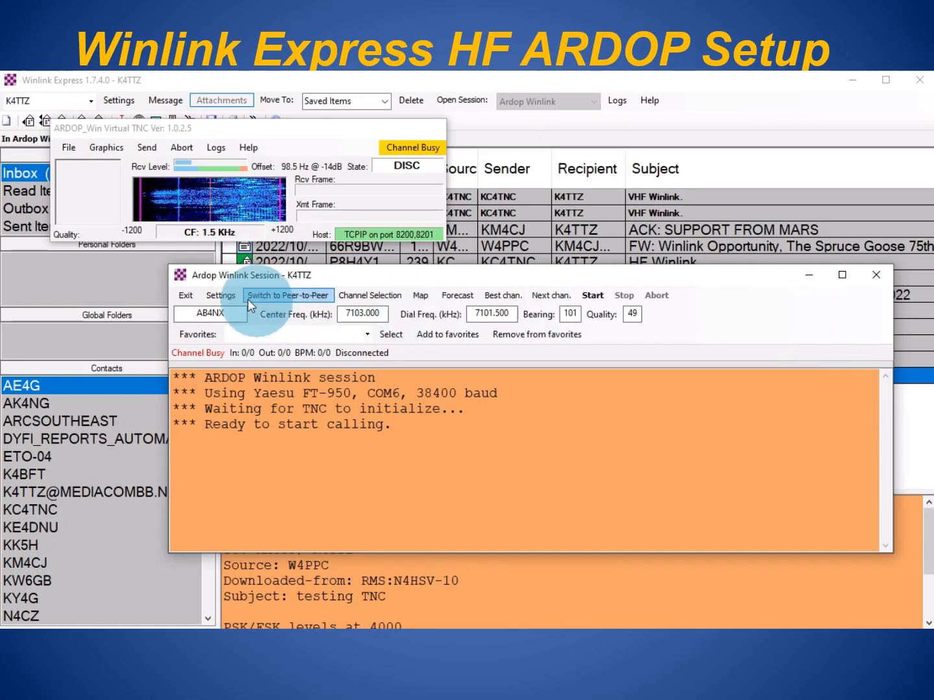
- Update Ardop TNC setup: host 127.0.0.1, port 8200, bandwidth 2000, drive level 90
left_click(216, 294)
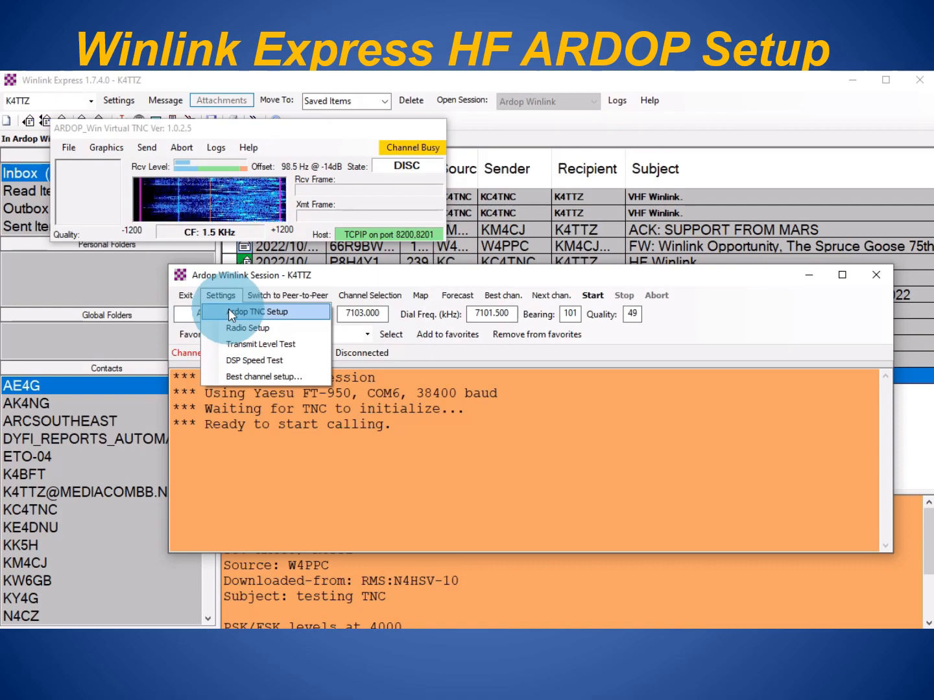
left_click(228, 310)
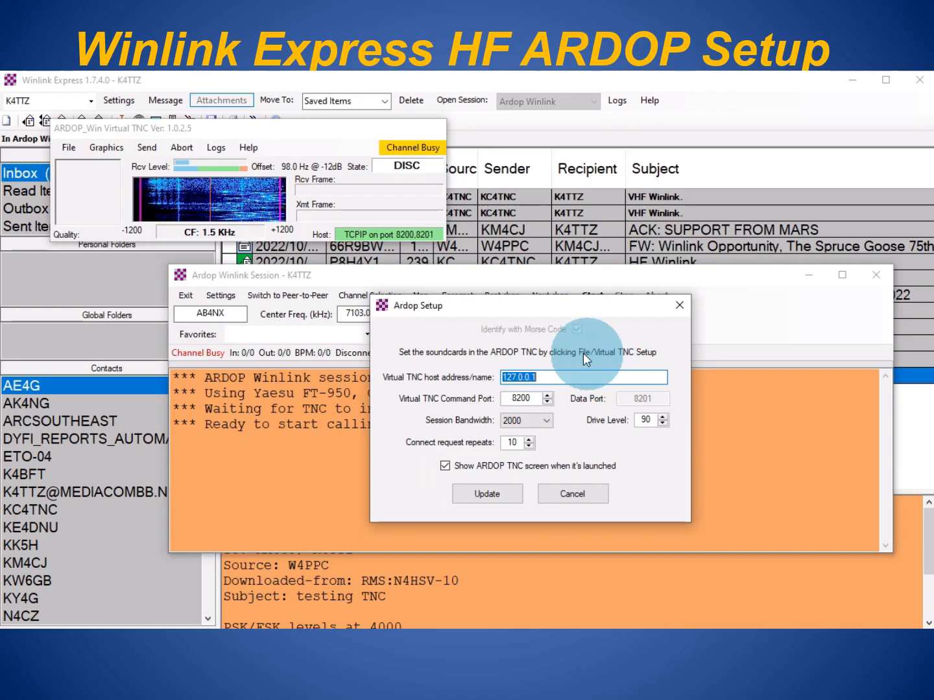
left_click(500, 495)
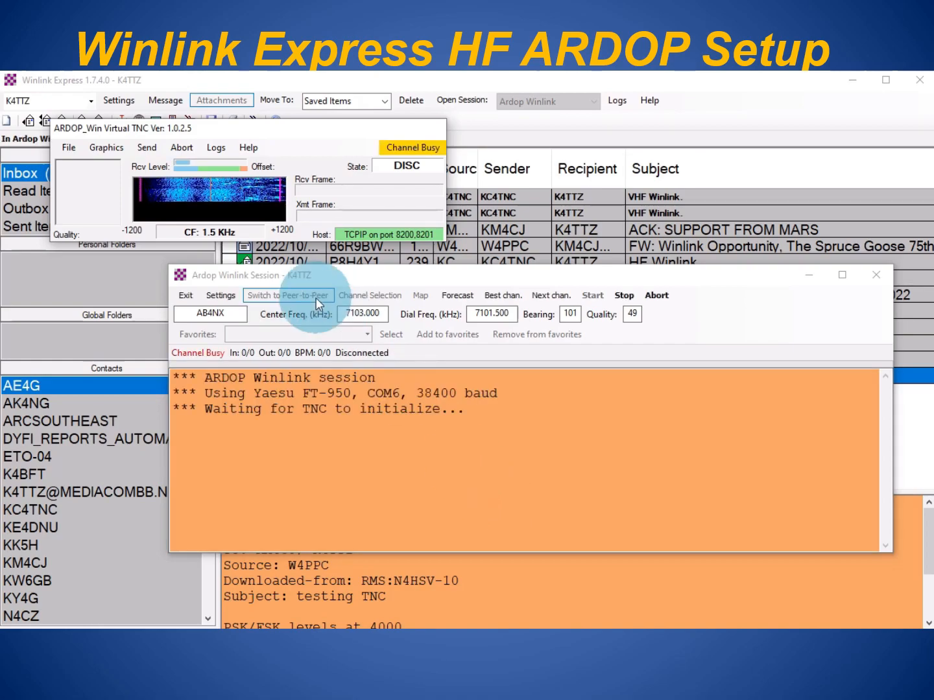
- Apply radio setup for a Yaesu FT-950 on COM6 at 38400 baud with external PTT
left_click(221, 295)
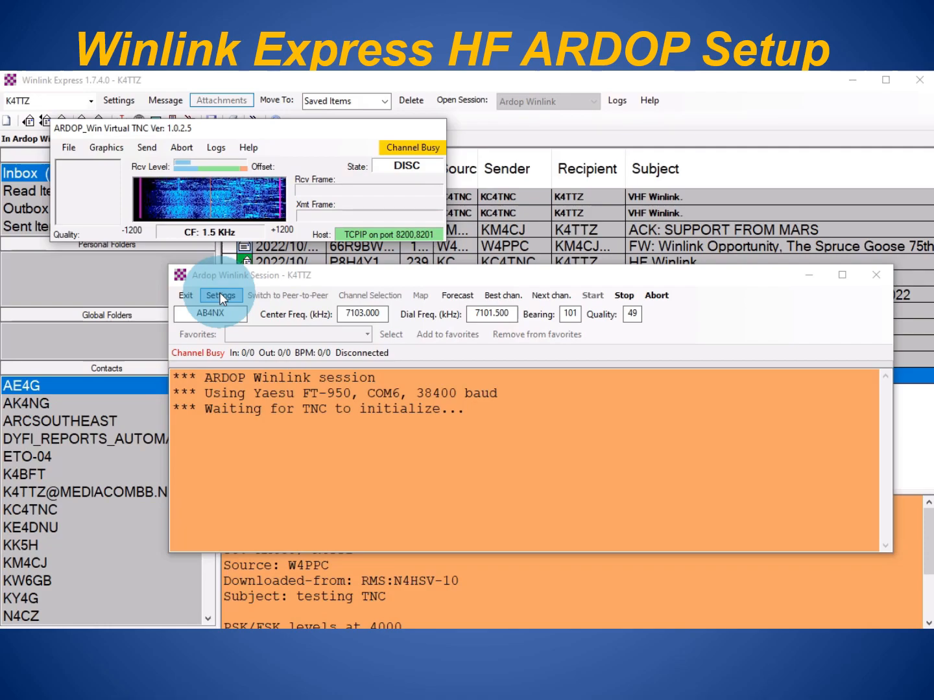
left_click(220, 296)
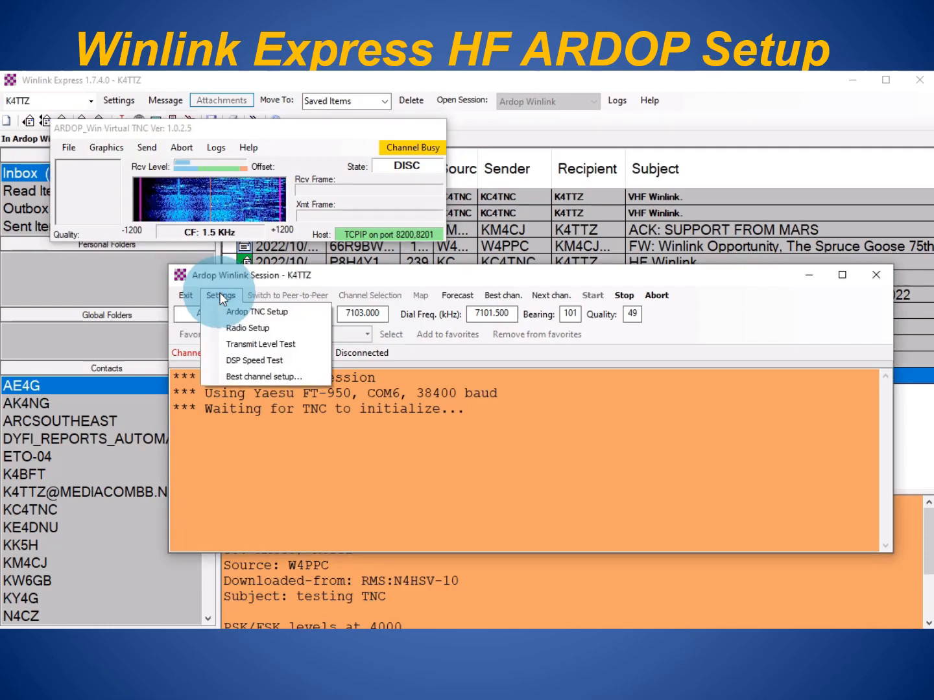
left_click(230, 328)
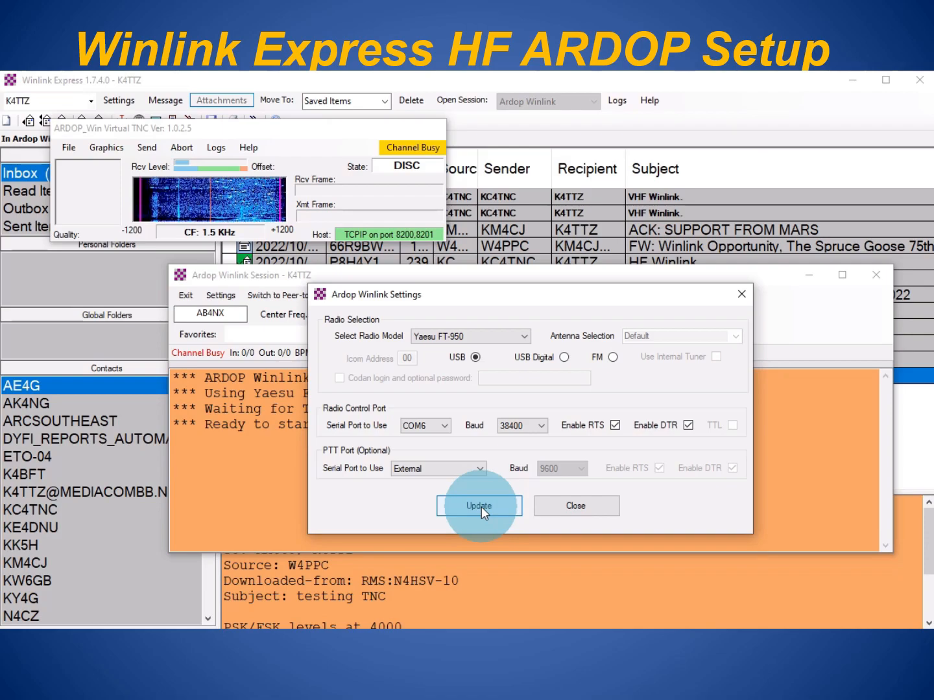
left_click(461, 501)
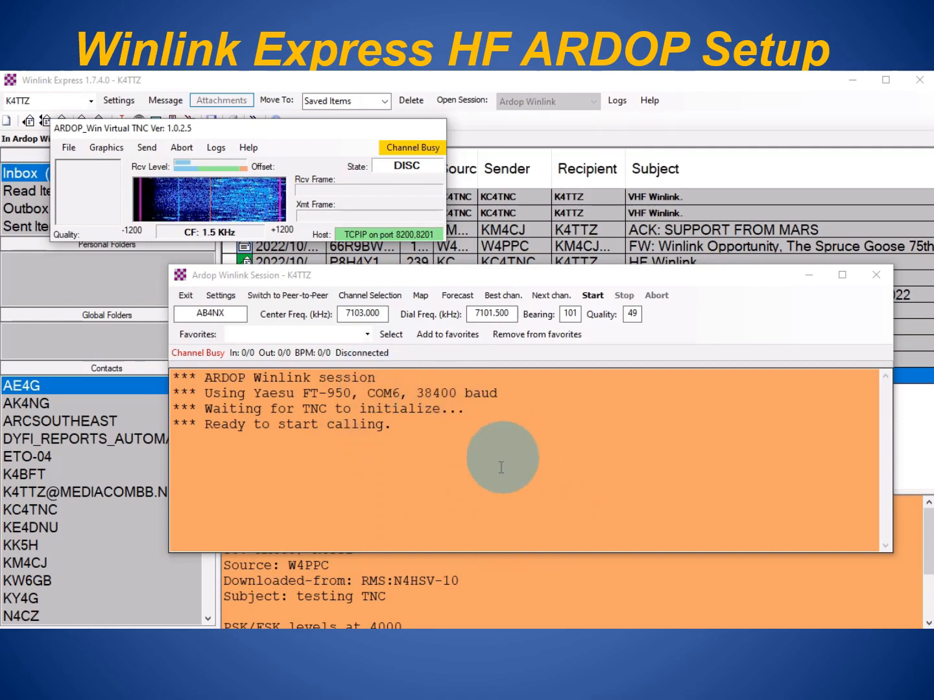
- Recompute channel propagation and load AB4NX at 7103.000 kHz center, 7101.500 kHz dial
left_click(369, 297)
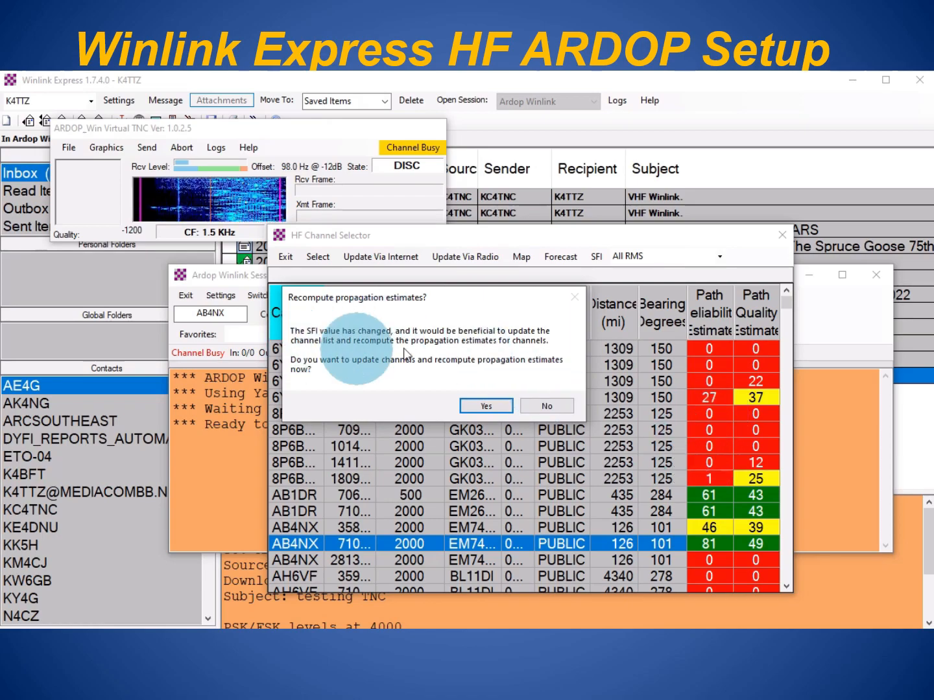
left_click(485, 406)
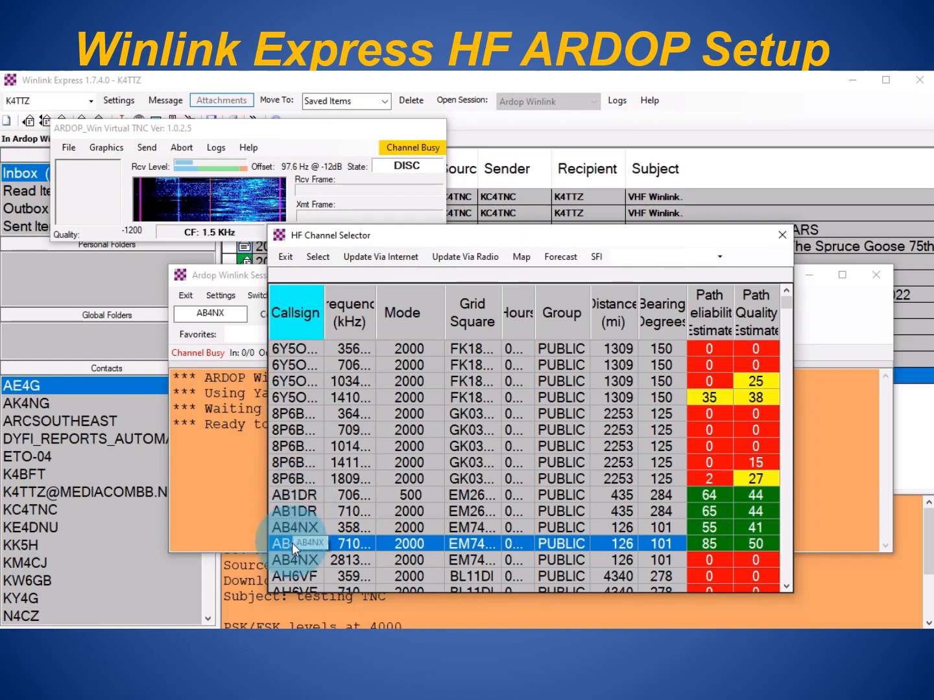
left_click_drag(377, 317, 439, 325)
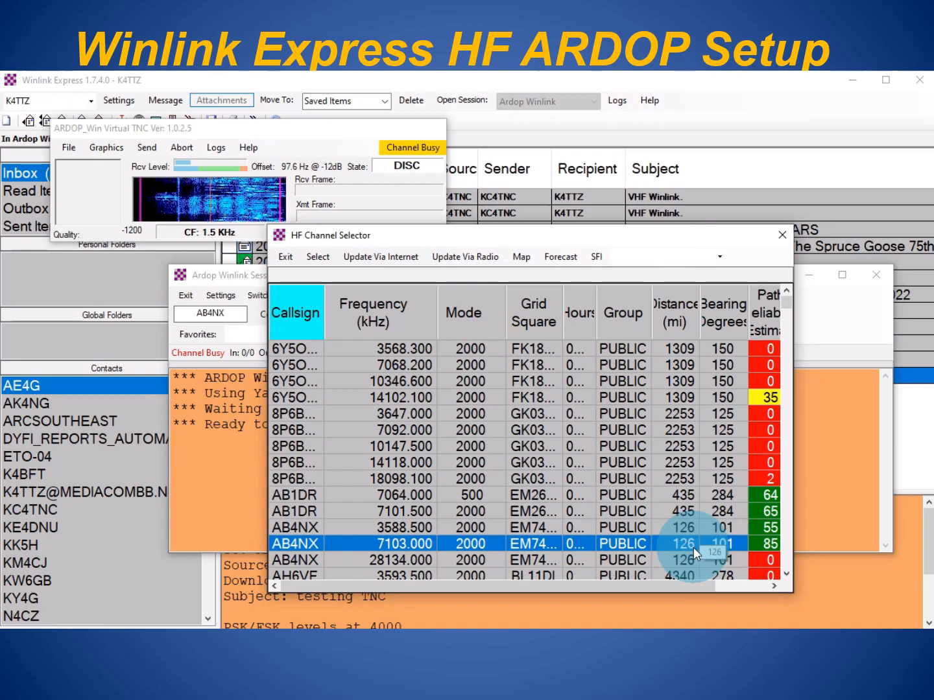
double_click(443, 542)
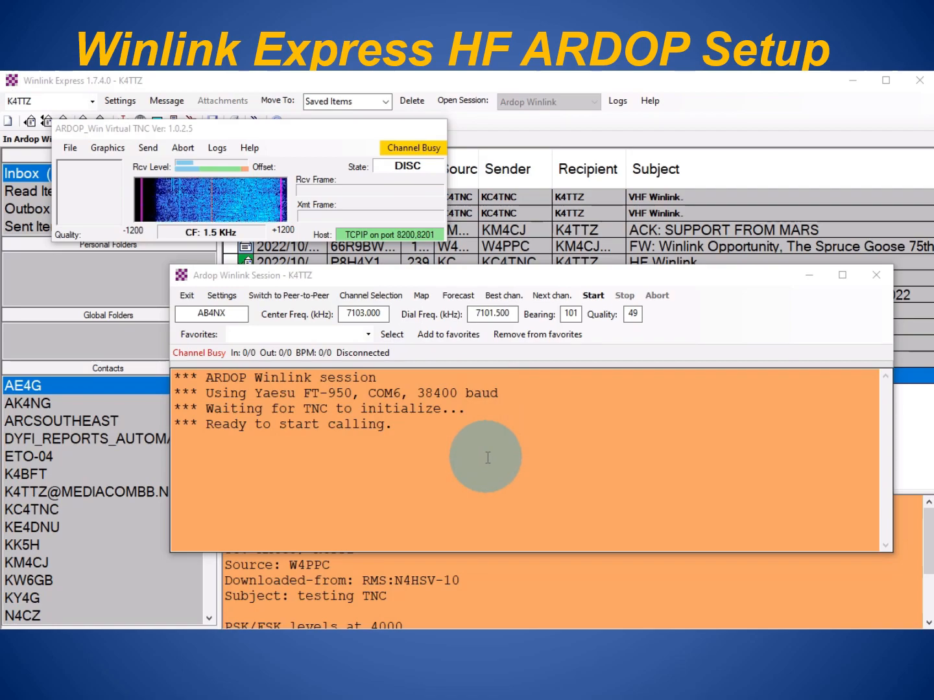
- Keep AB4NX on 7103.000 kHz from the channel list and start connecting to it
left_click(367, 296)
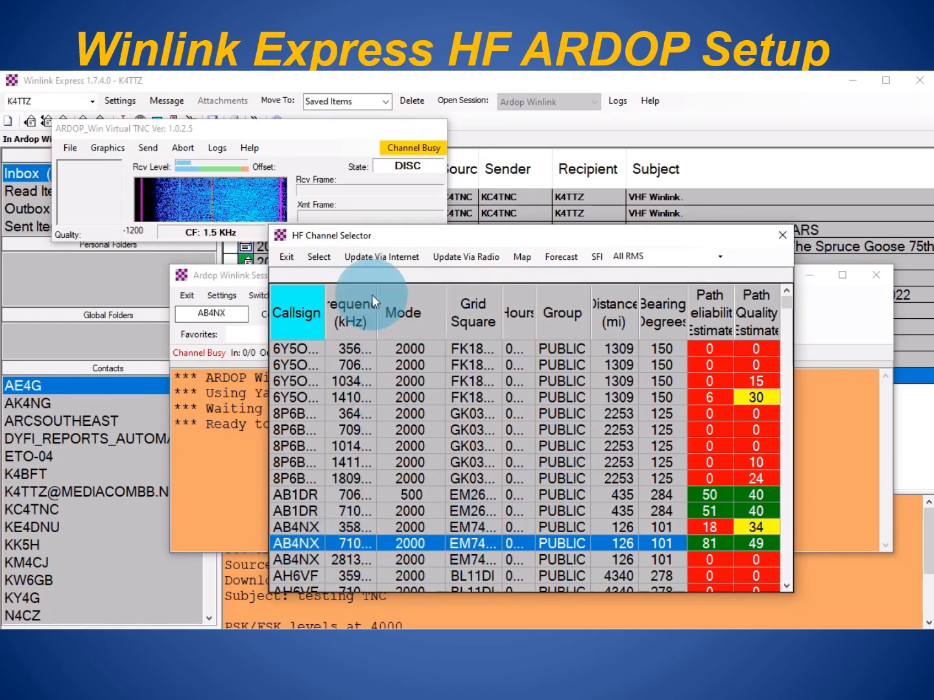
left_click_drag(377, 300, 420, 301)
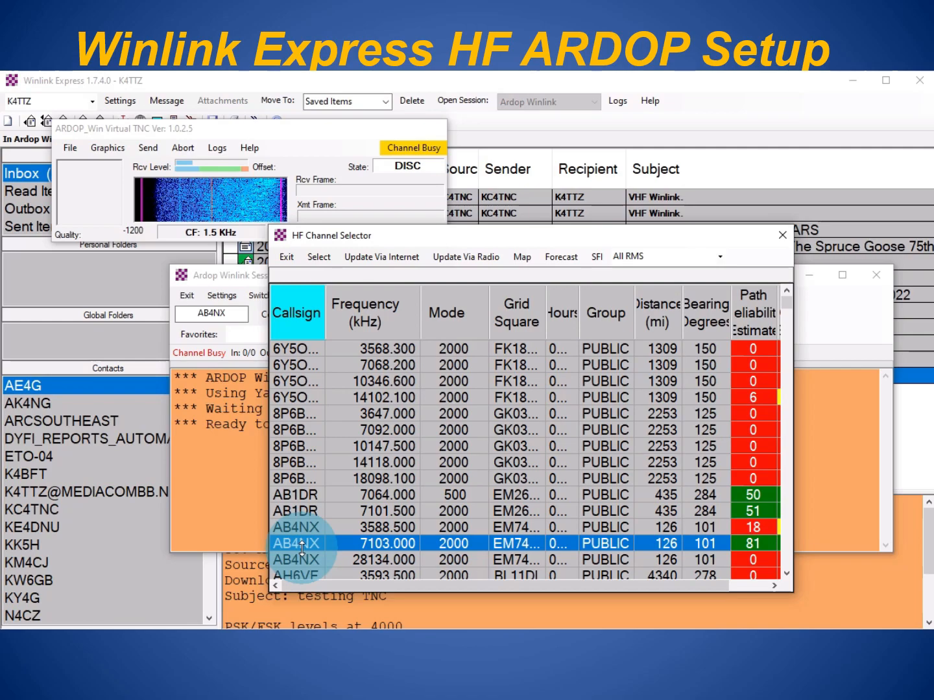
left_click(783, 234)
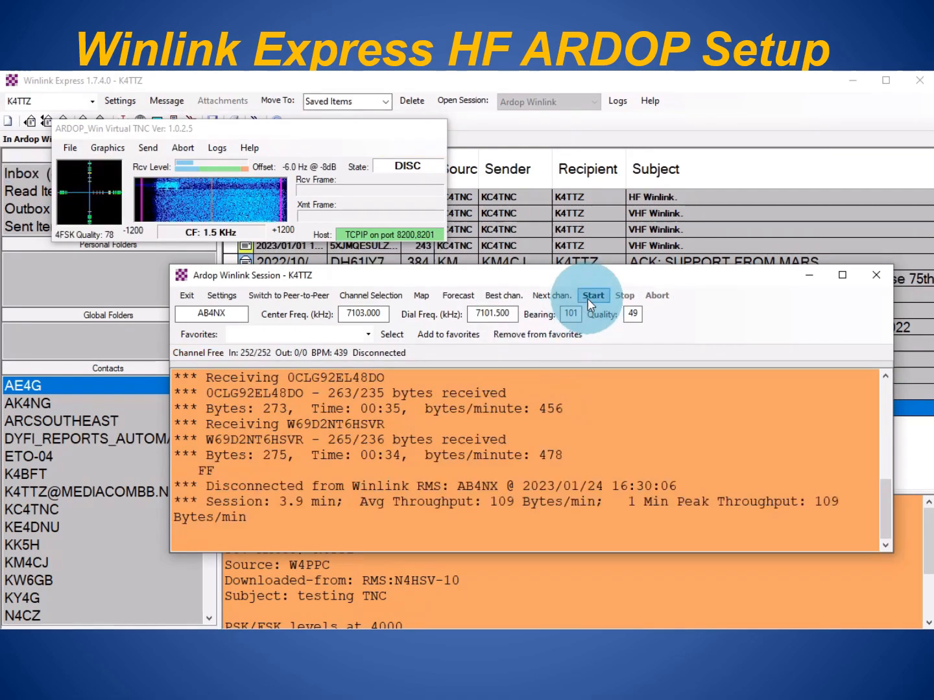
left_click(589, 295)
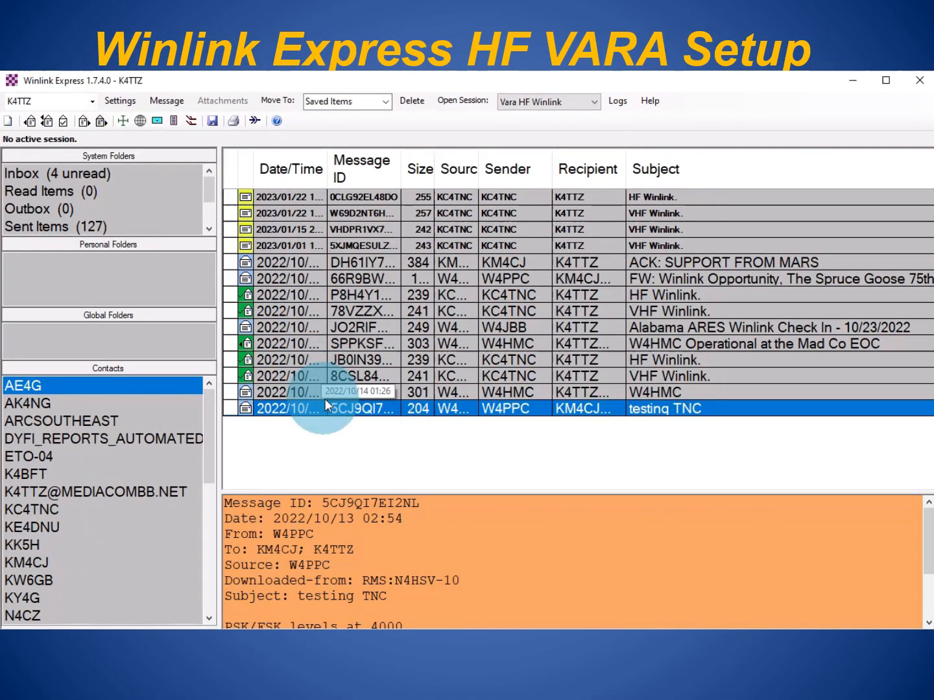
- Open a Vara HF Winlink session and arrange it beside the VARA HF modem window
left_click(376, 395)
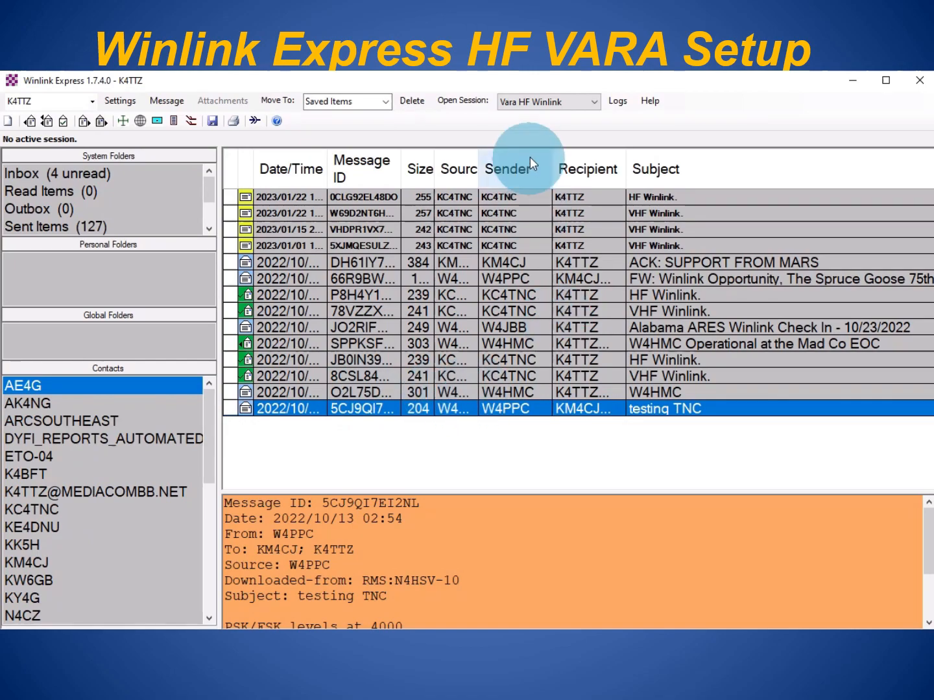
left_click(536, 106)
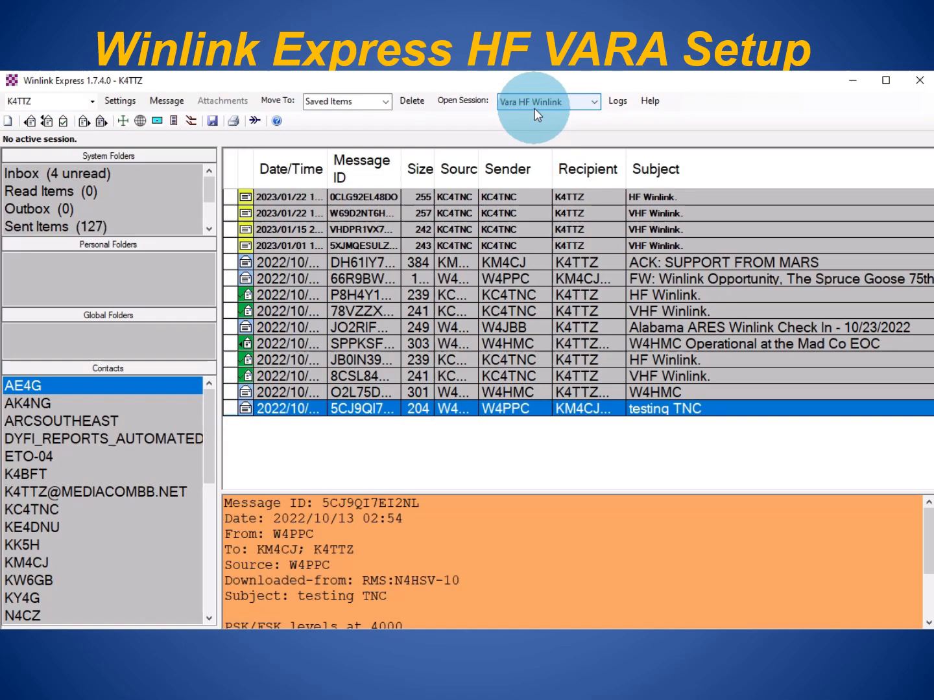
left_click(460, 101)
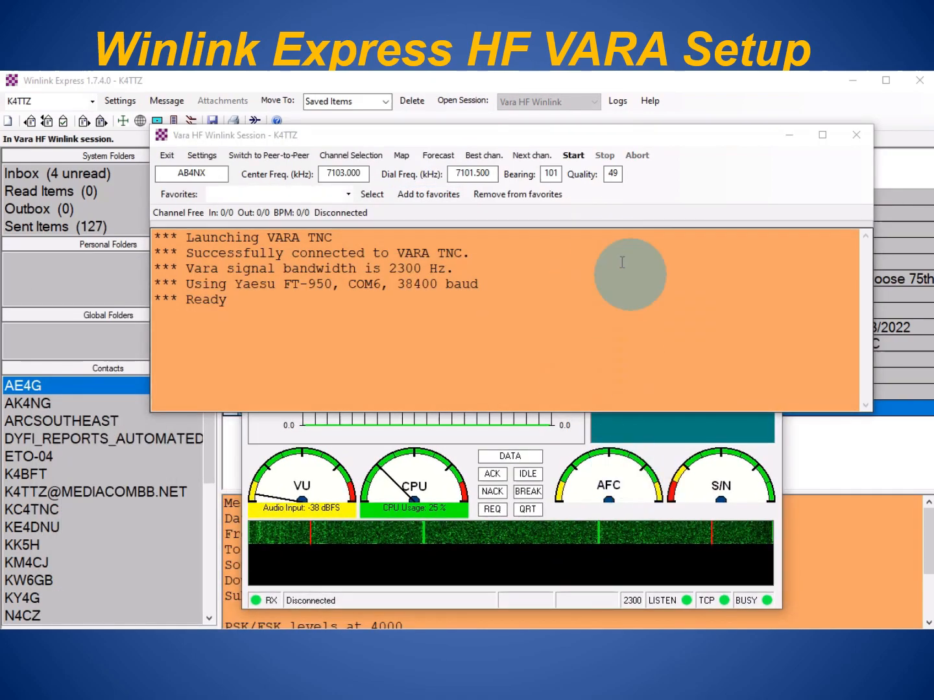
left_click_drag(640, 140, 622, 391)
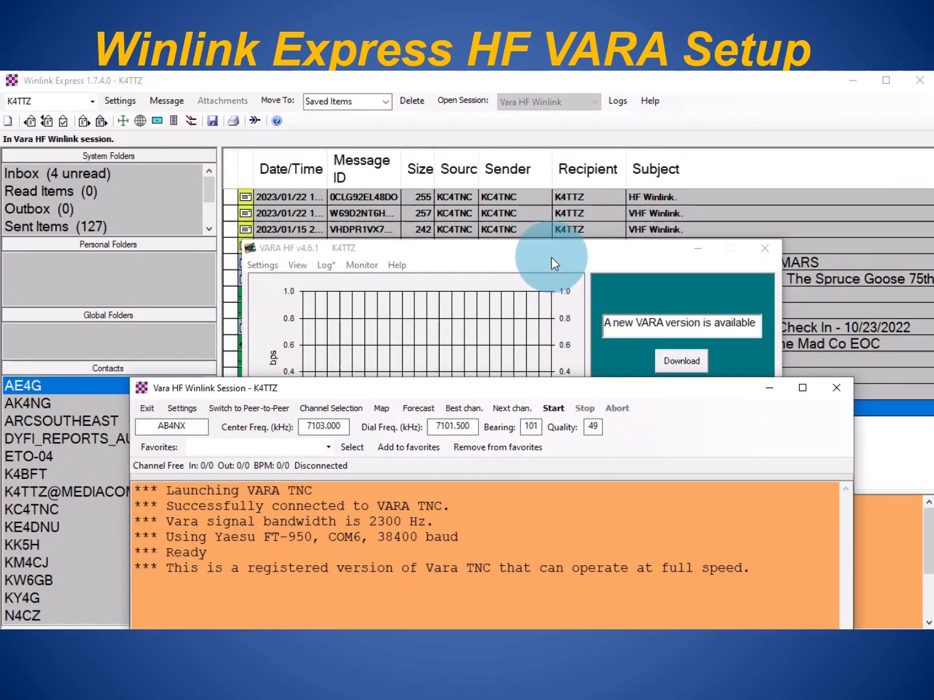
left_click(552, 257)
left_click(262, 264)
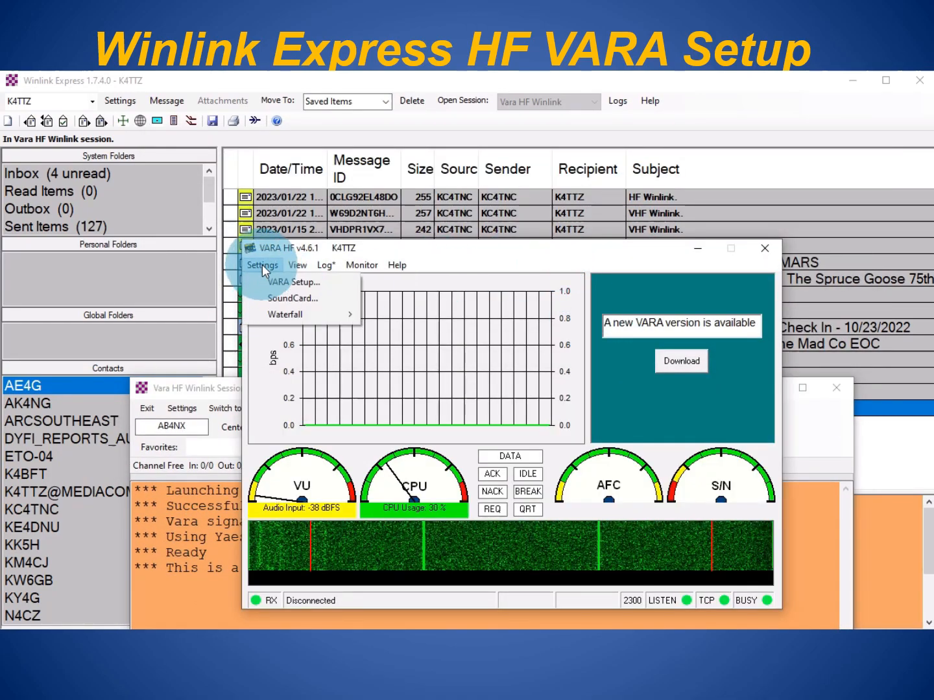
left_click(263, 282)
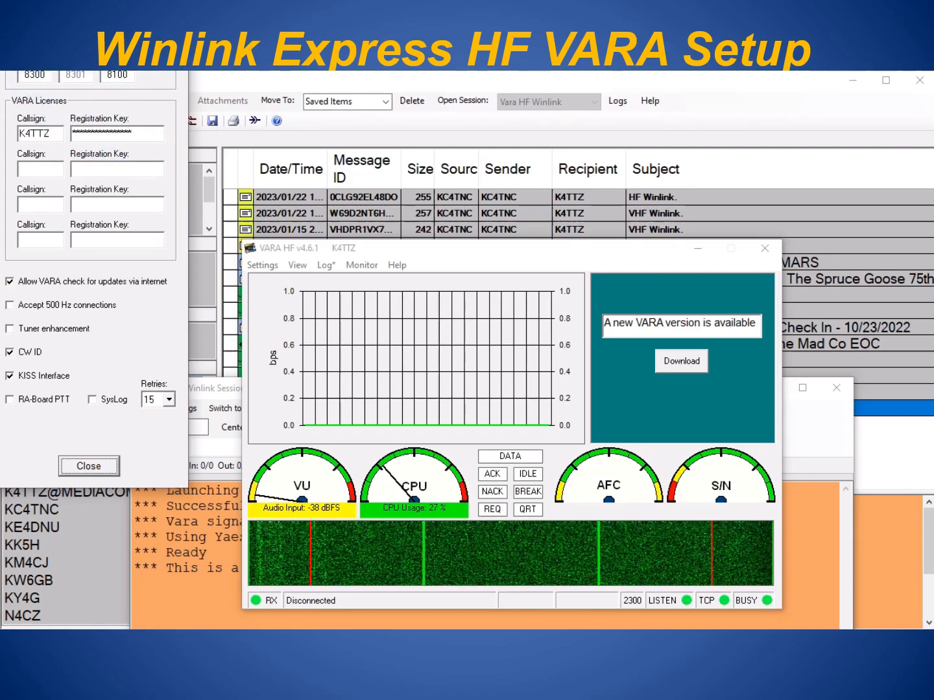
left_click_drag(94, 29, 115, 88)
left_click(45, 134)
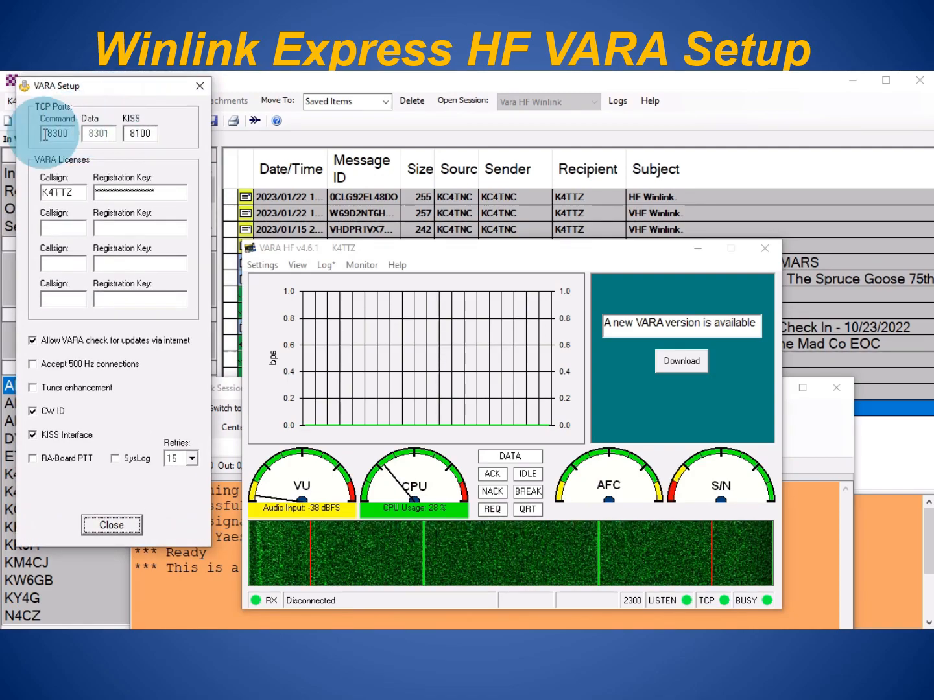
left_click(64, 191)
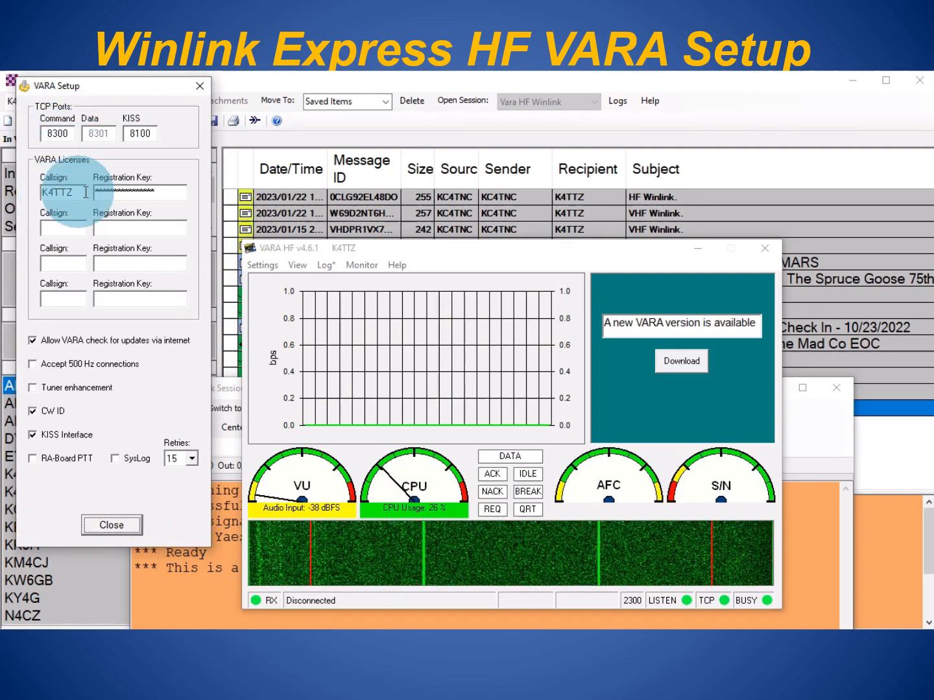
left_click(156, 193)
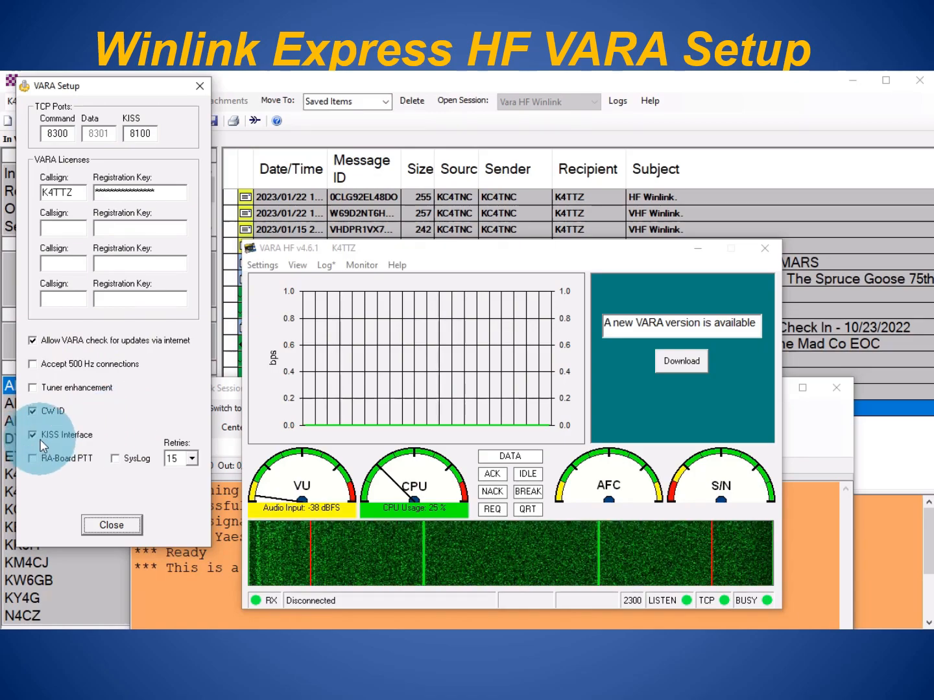
left_click(115, 527)
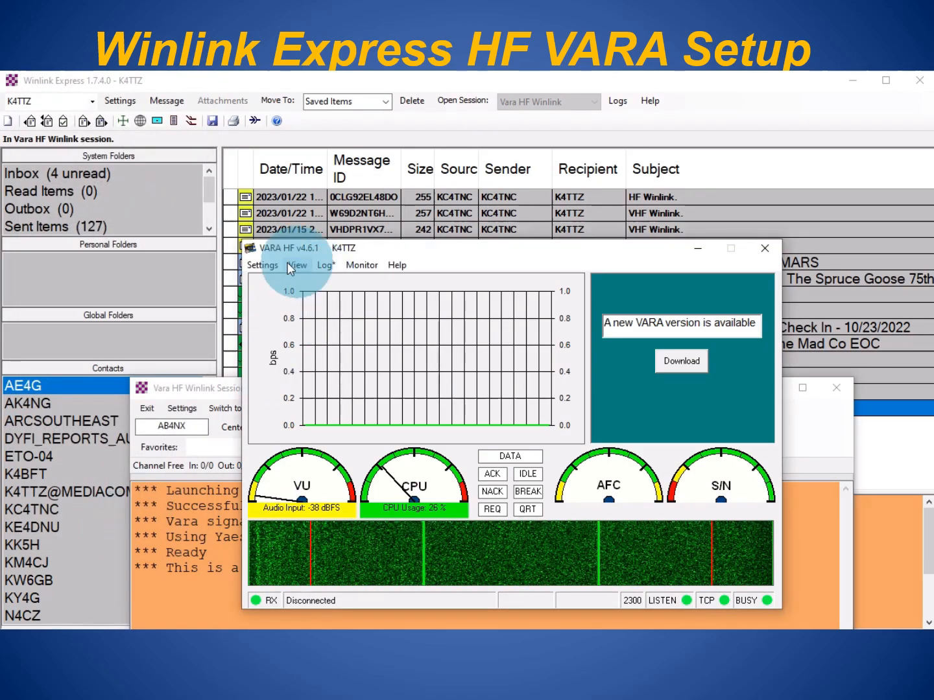
left_click(262, 266)
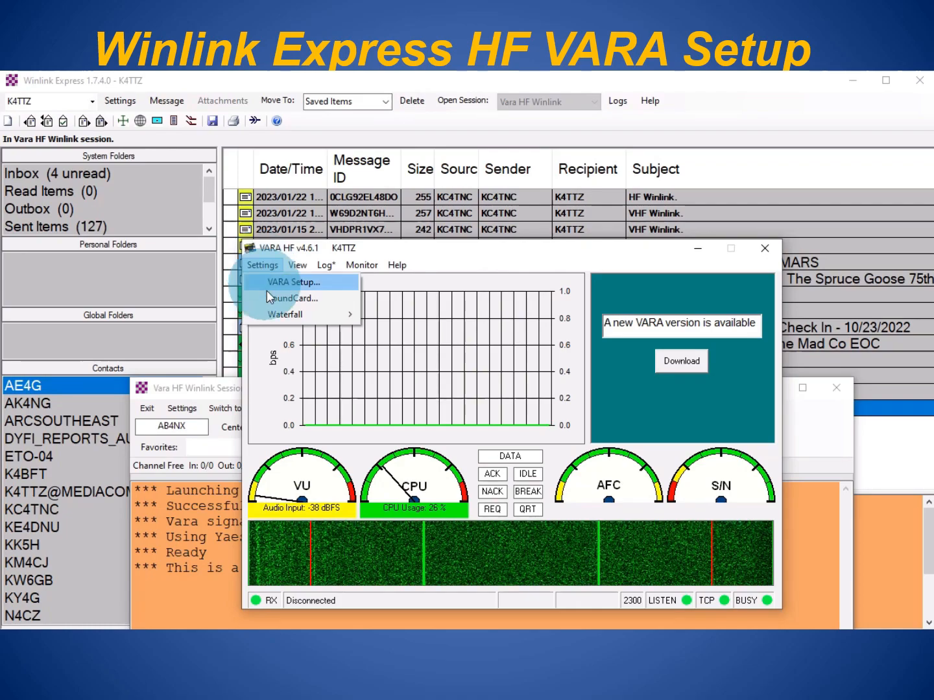
left_click(266, 297)
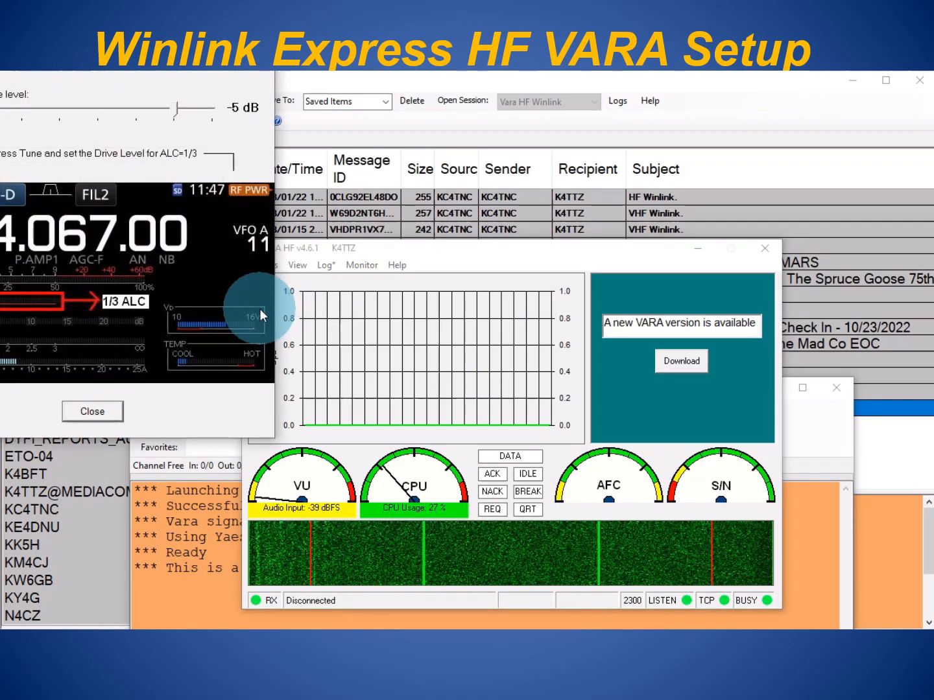
left_click_drag(151, 0, 248, 113)
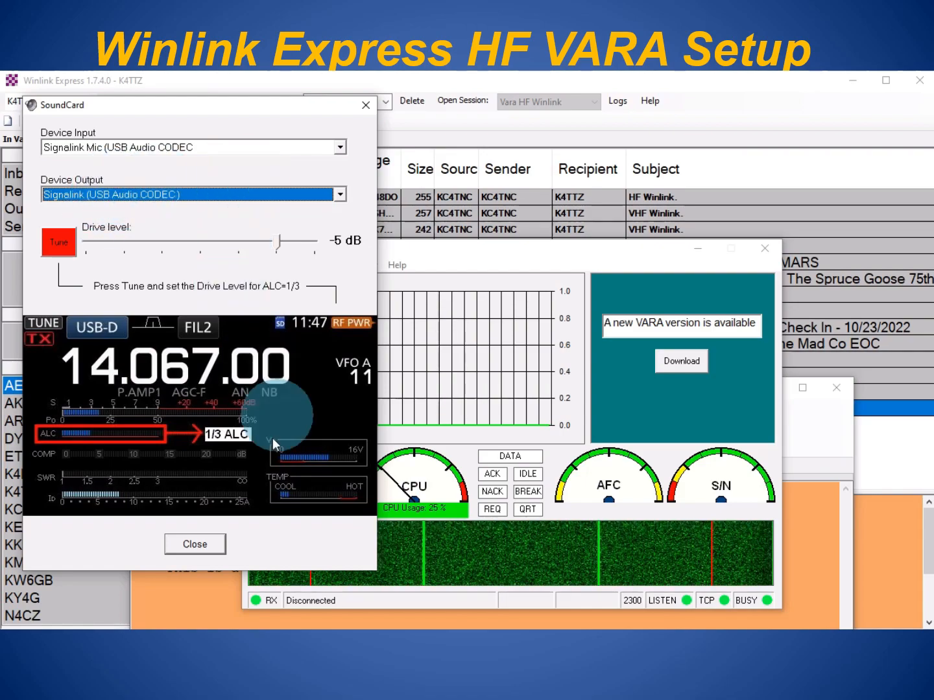
left_click(195, 545)
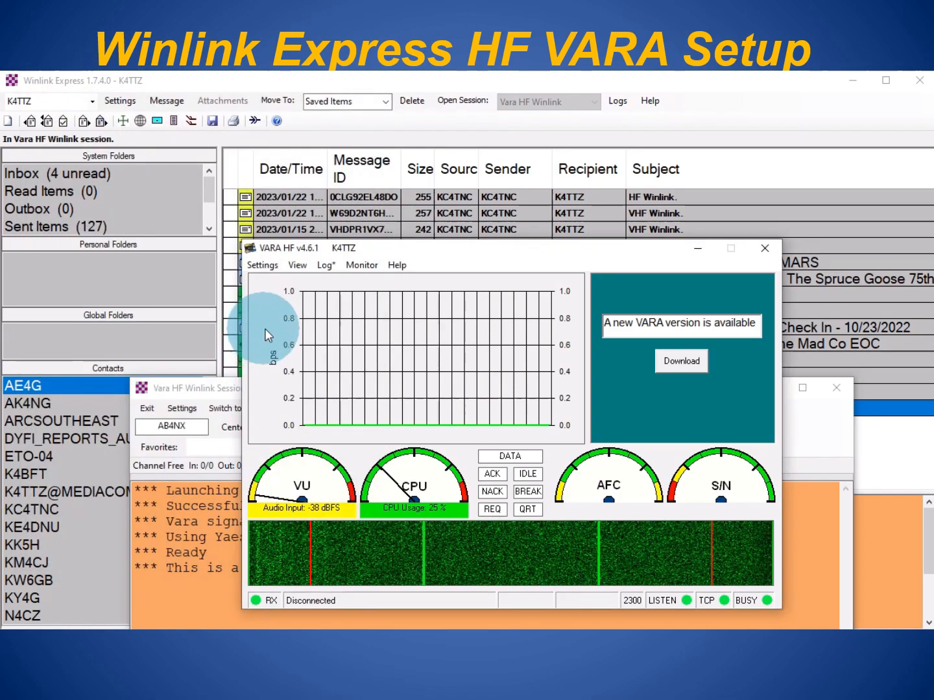
- Enable 'Automatically launch Vara TNC' and 'Show the Vara TNC screen' in Vara Setup
left_click(196, 388)
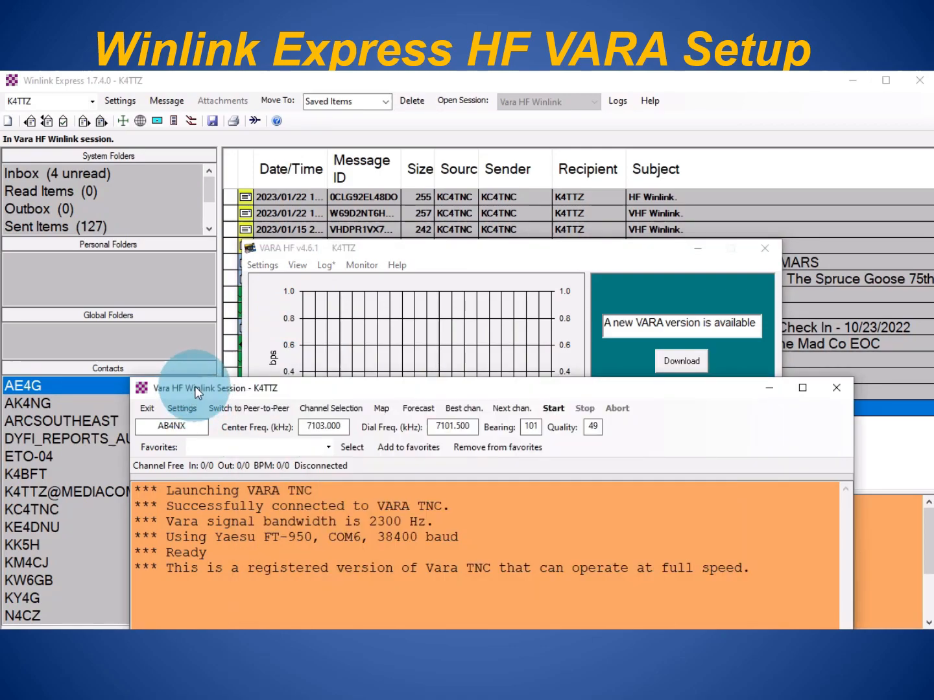
left_click_drag(369, 388, 382, 247)
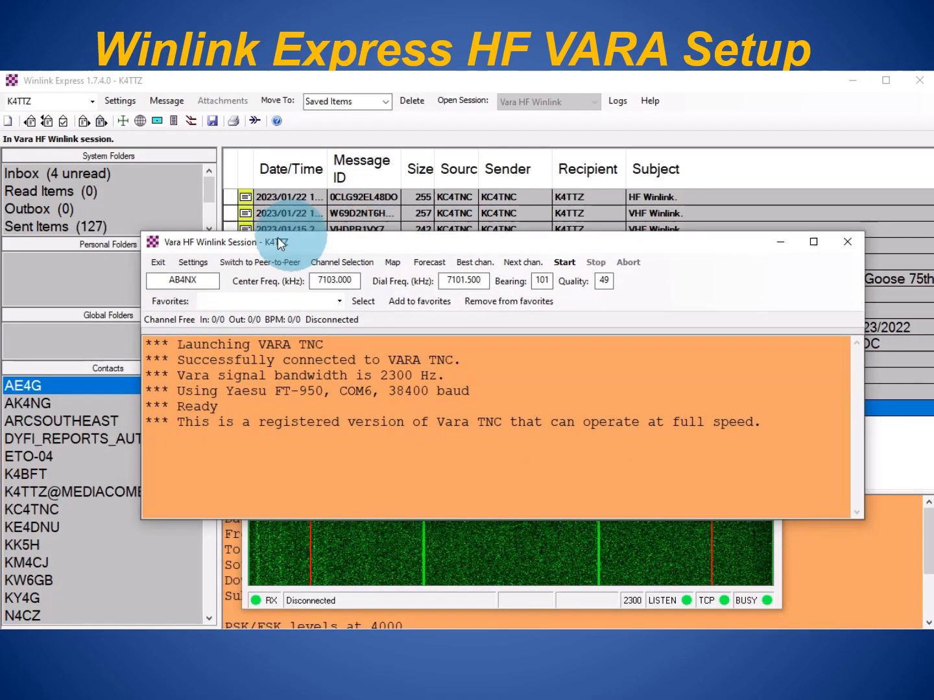
left_click(190, 262)
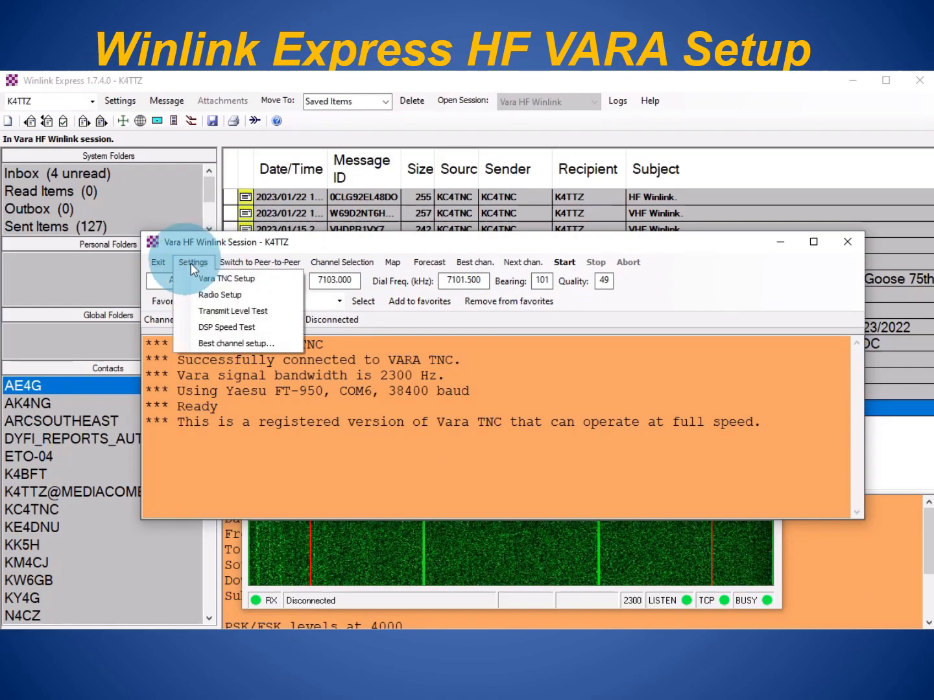
left_click(246, 280)
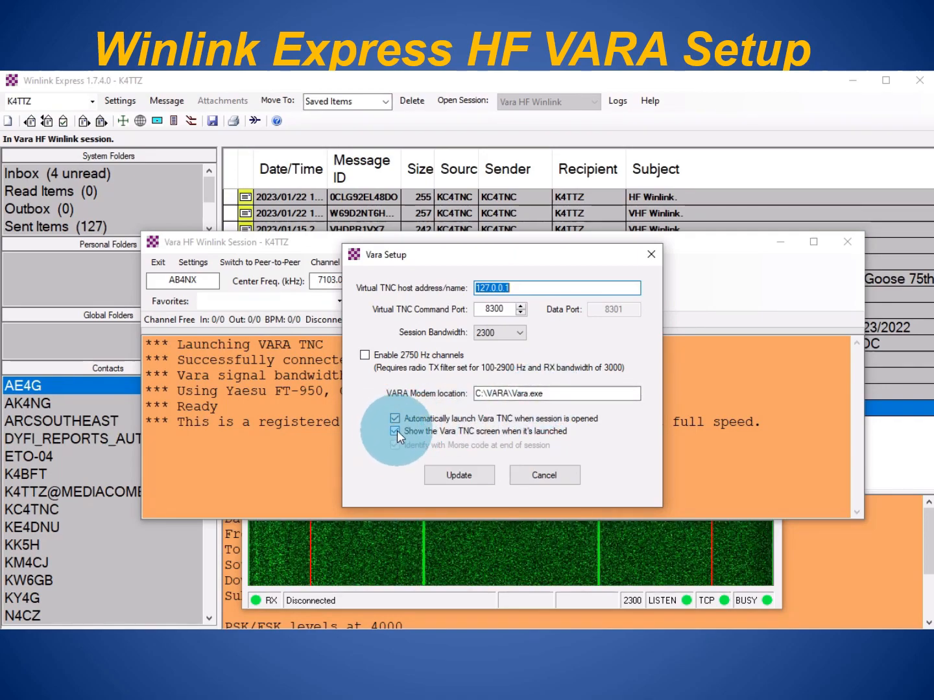
left_click(460, 476)
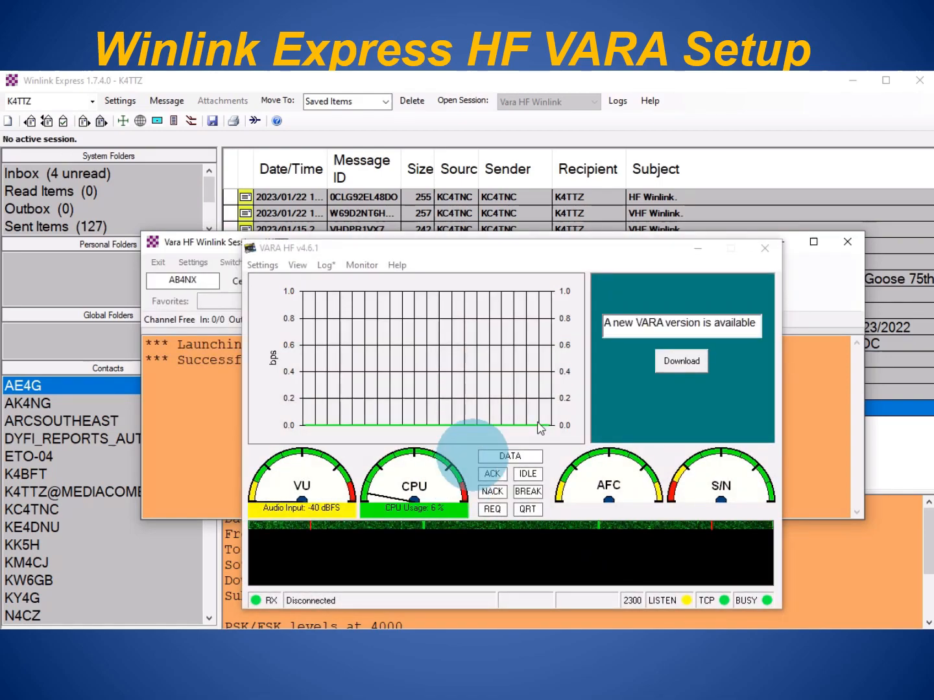
left_click(794, 308)
left_click(604, 280)
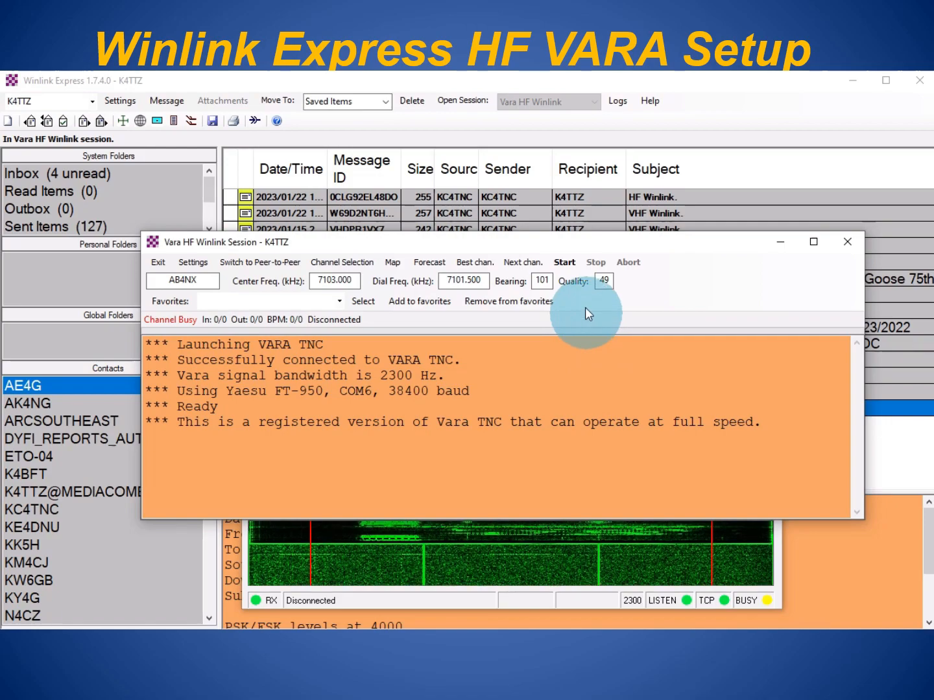
left_click(574, 263)
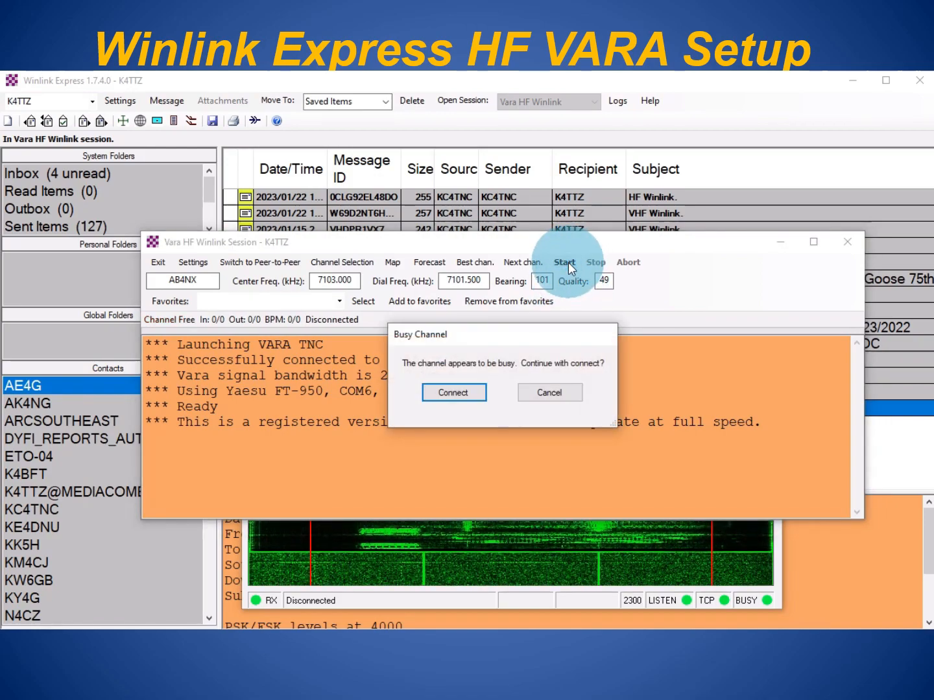
left_click(489, 387)
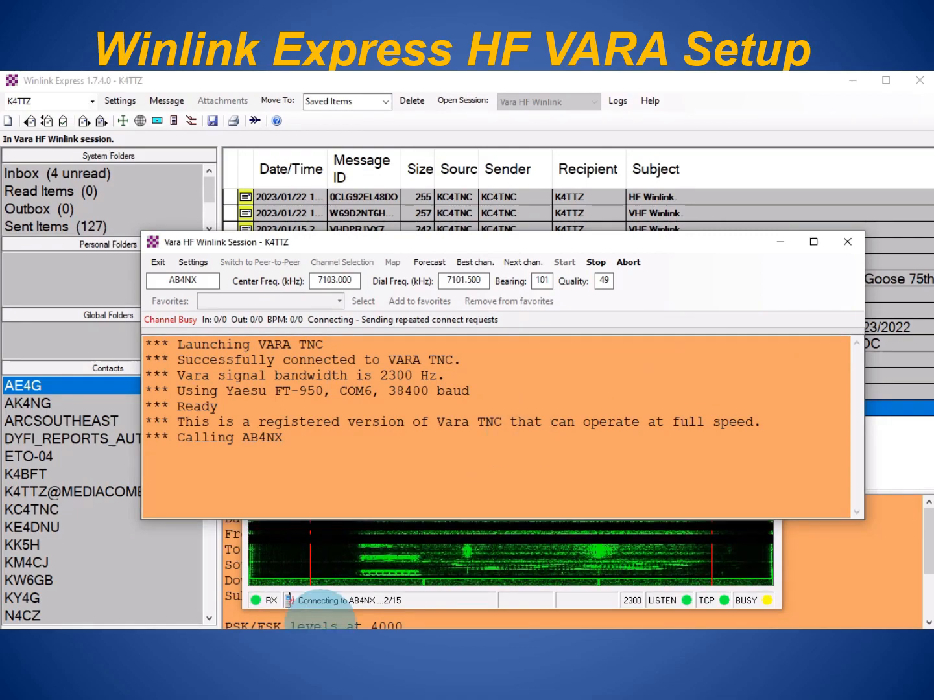
left_click(424, 605)
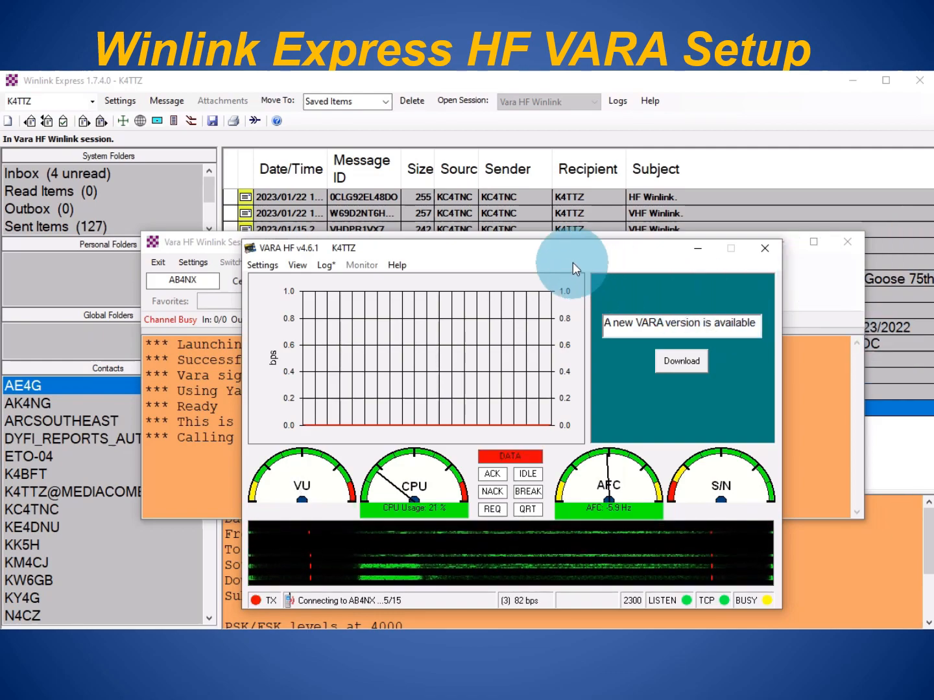
left_click(830, 298)
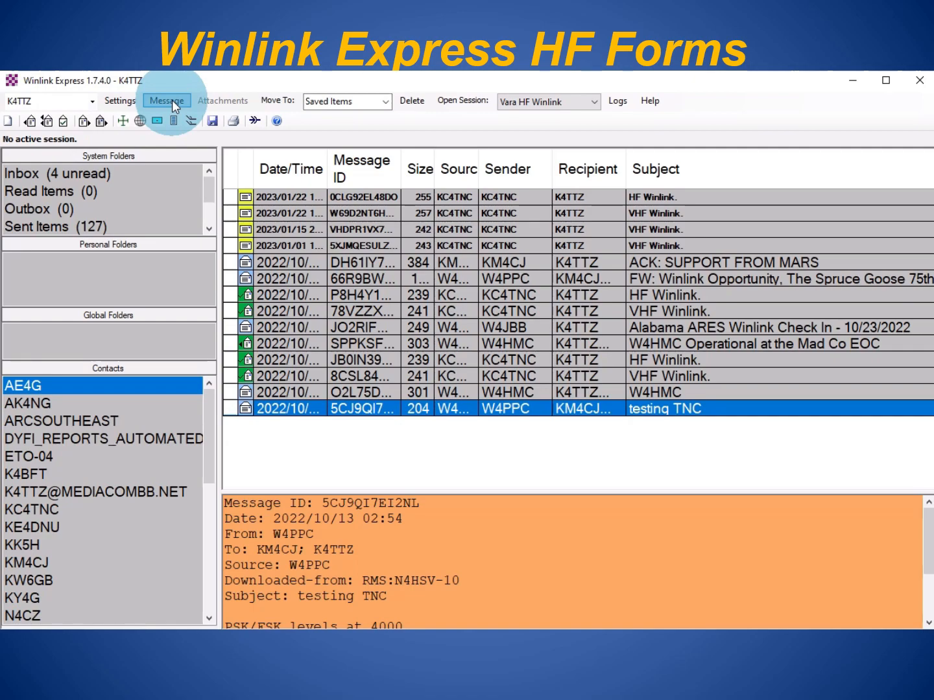
- Start a new message addressed to the recipient's callsign and bring up the Template Manager
left_click(9, 122)
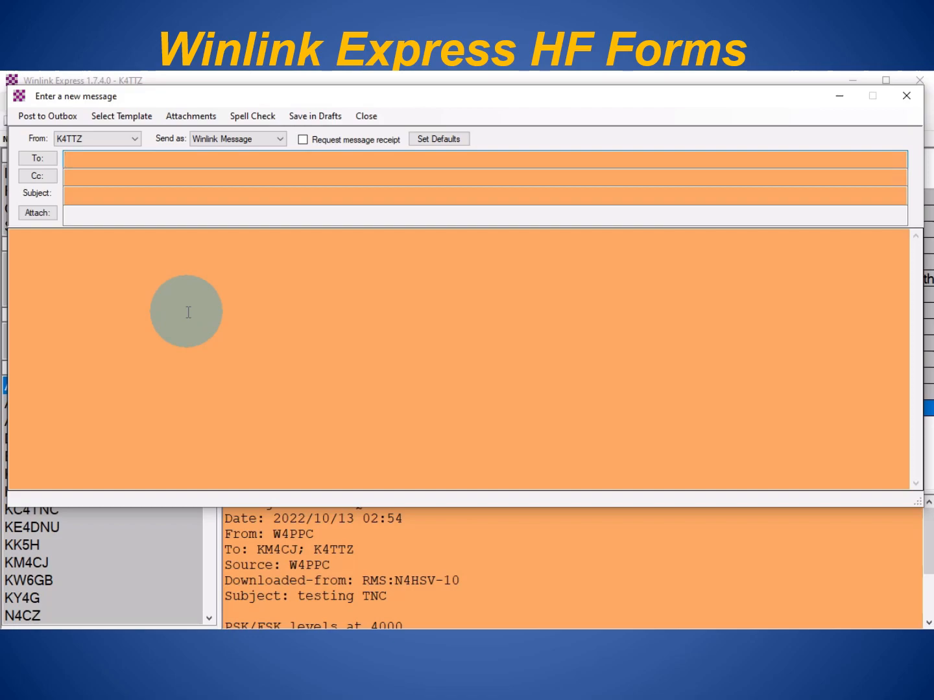
left_click(108, 164)
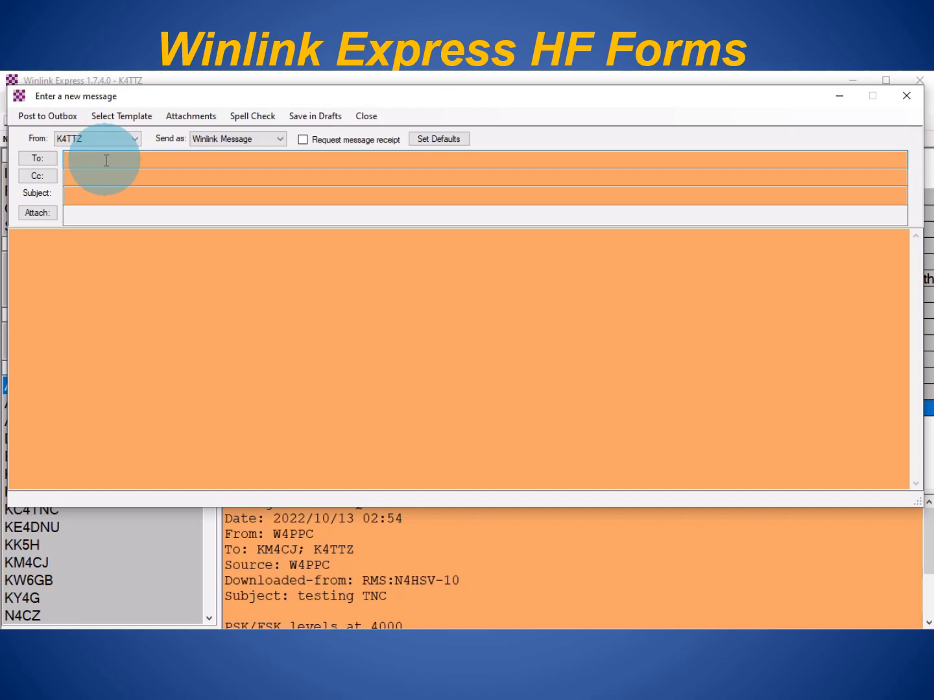
type("KM4CJ")
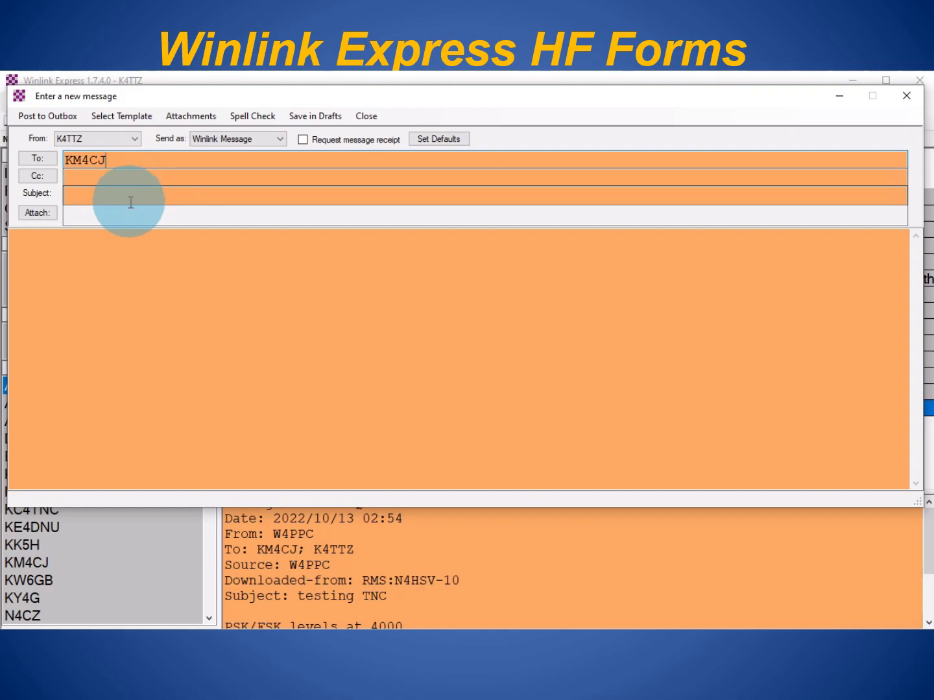
left_click(121, 117)
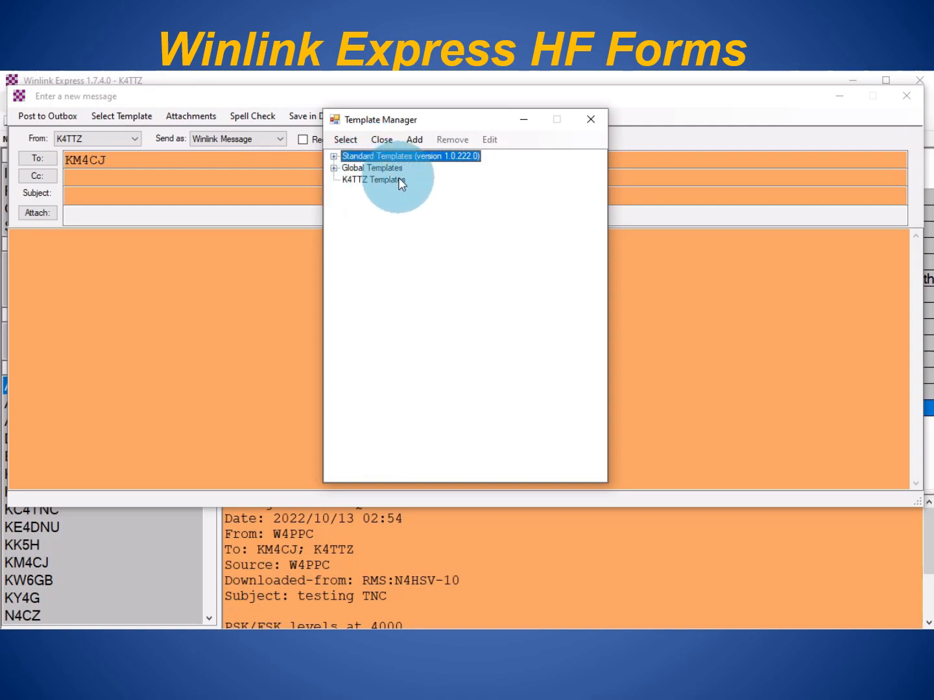
- Open the ICS213 General Message form from Standard Templates > ICS USA Forms
left_click(334, 158)
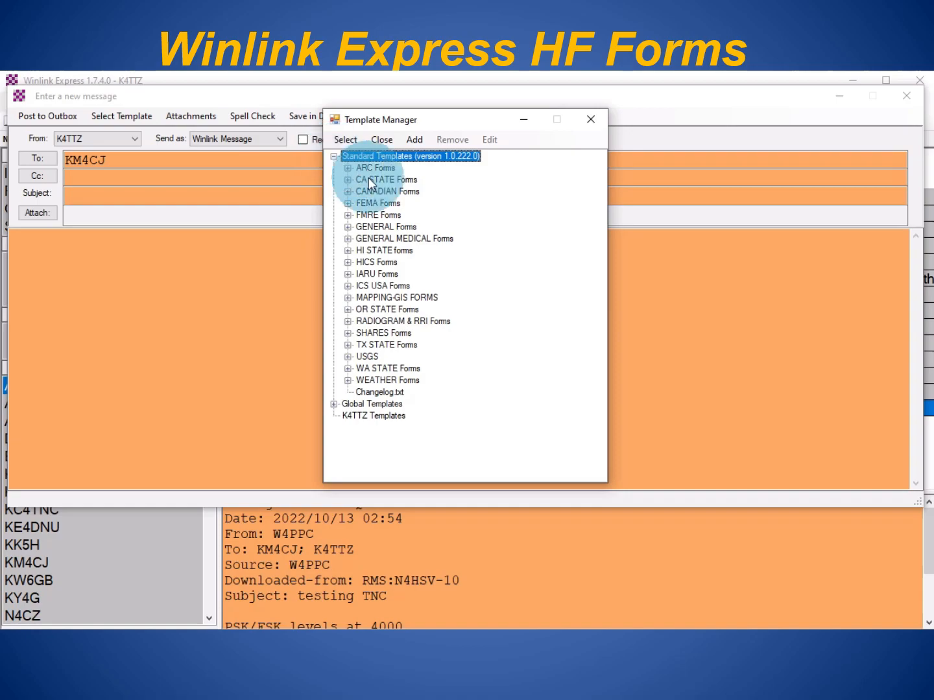
left_click(347, 286)
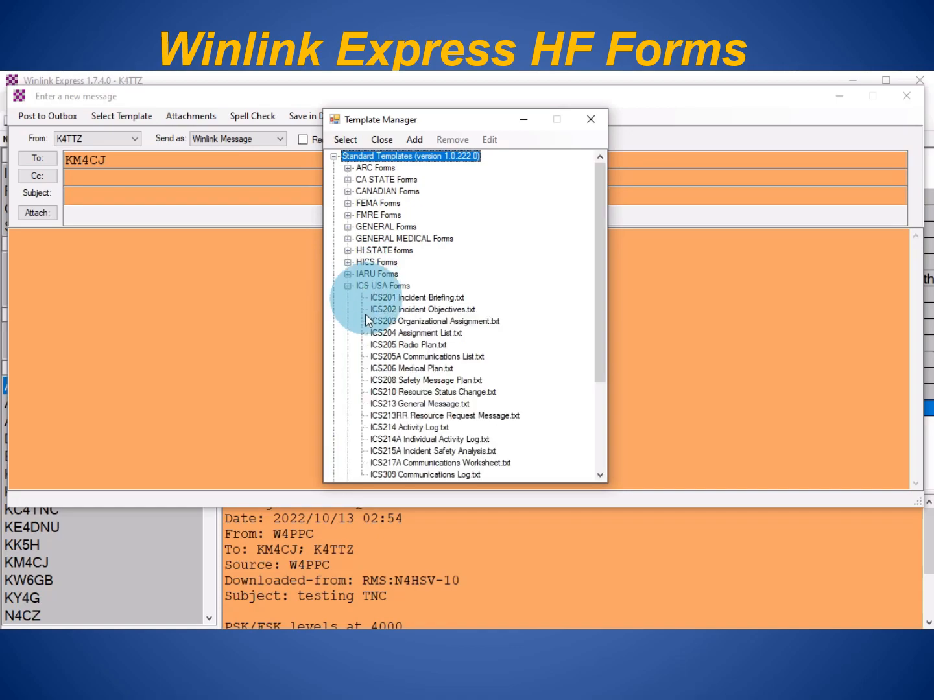
double_click(406, 405)
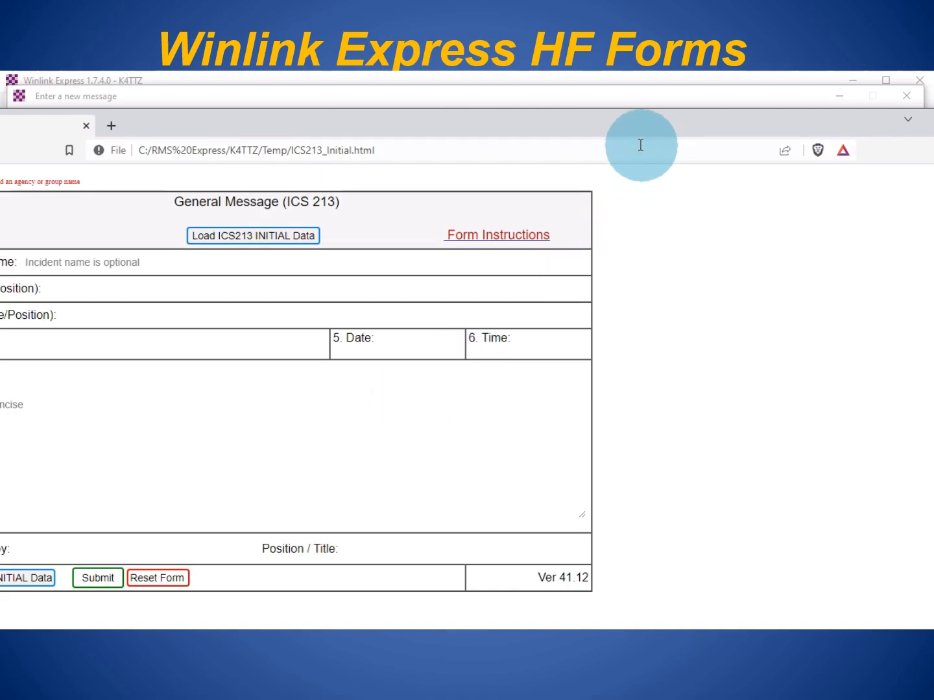
left_click_drag(457, 133, 581, 144)
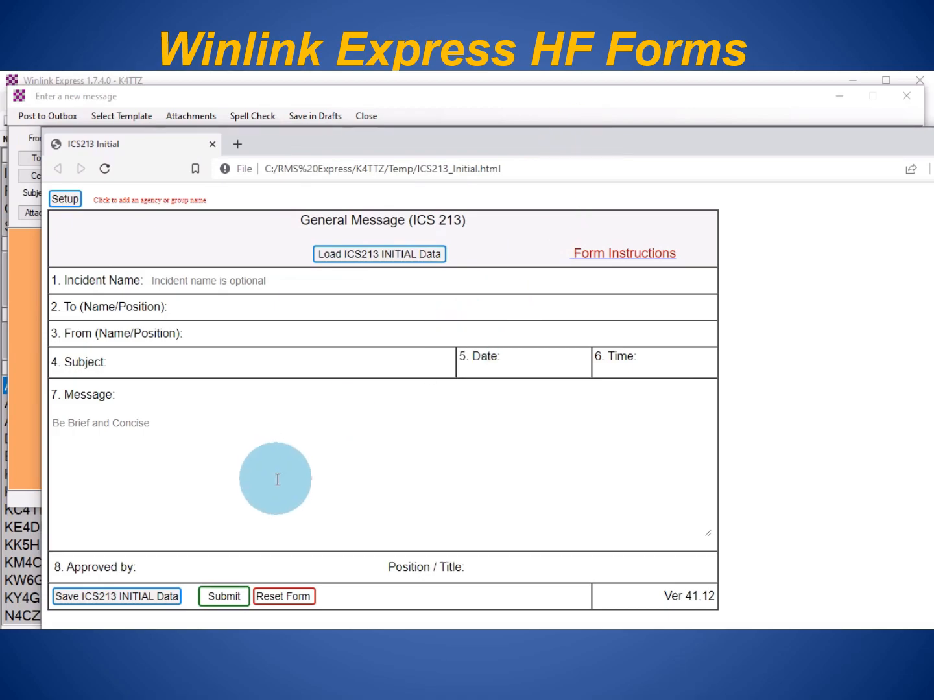
- Set the form's Incident Name to Training using the autofill suggestion
left_click(185, 280)
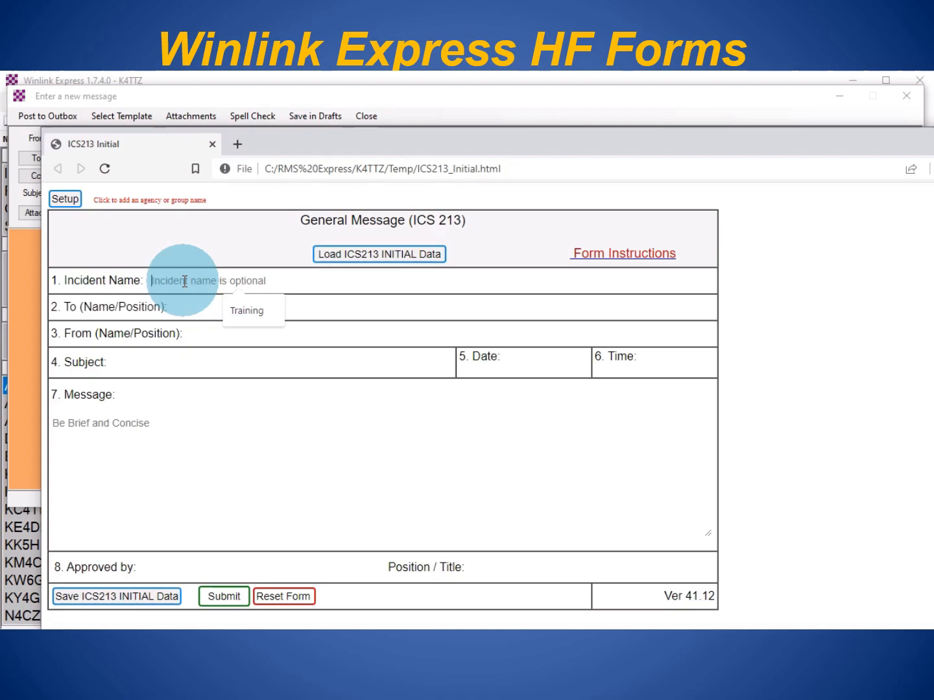
type("'")
key("BackSpace")
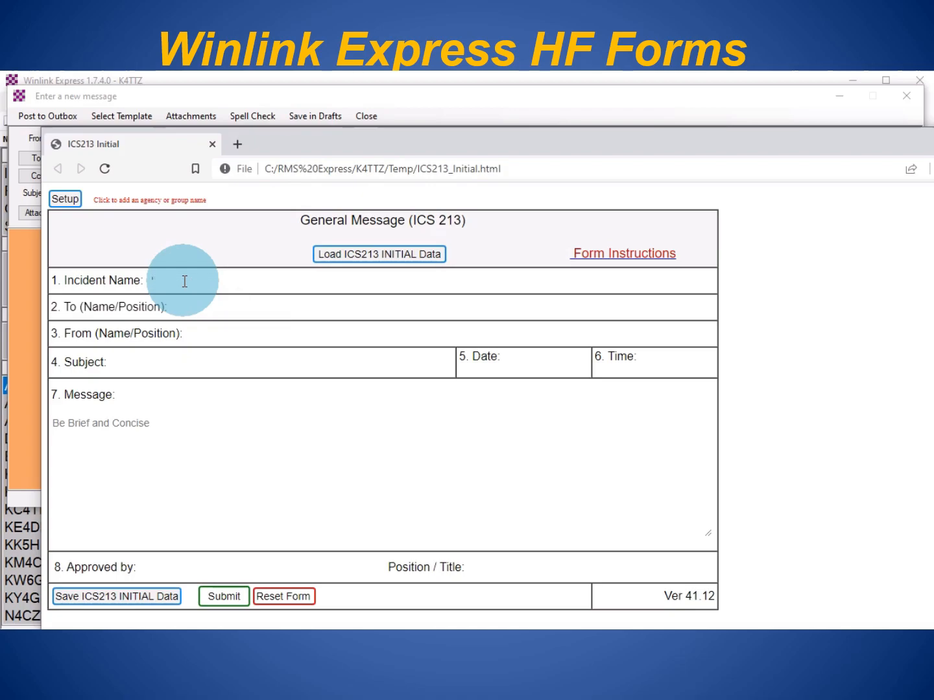
type("Train")
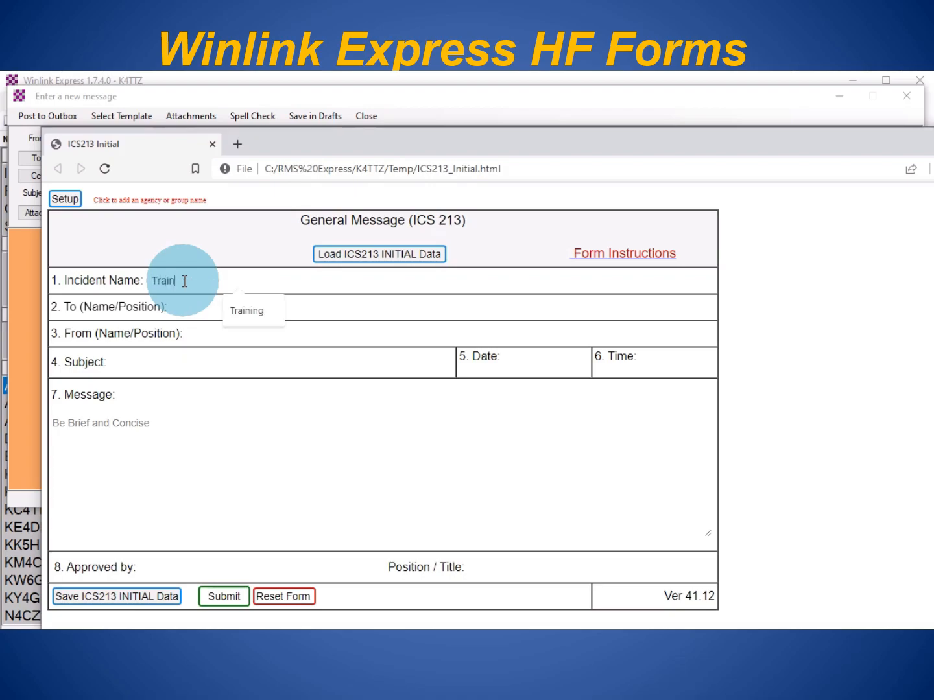
key("Down")
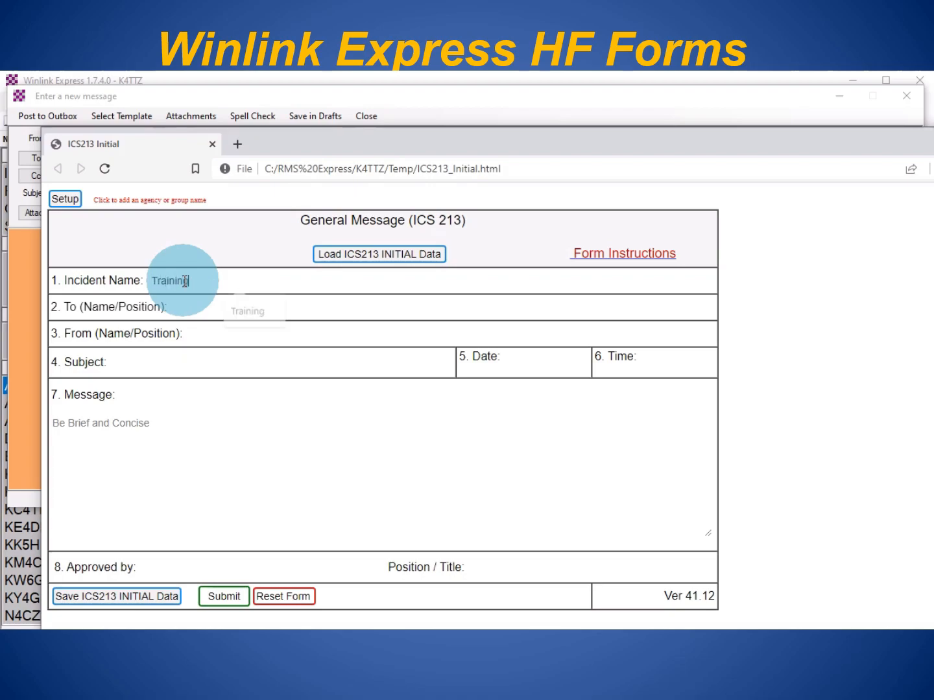
key("Return")
- Fill To and From with the suggested names and set the Subject to Test
left_click(227, 308)
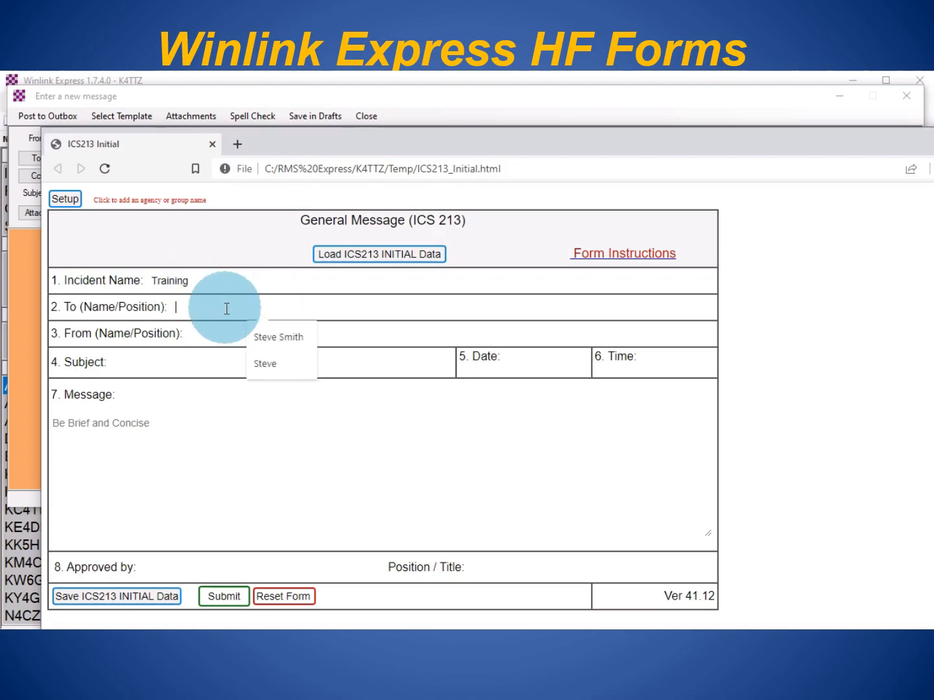
left_click(269, 337)
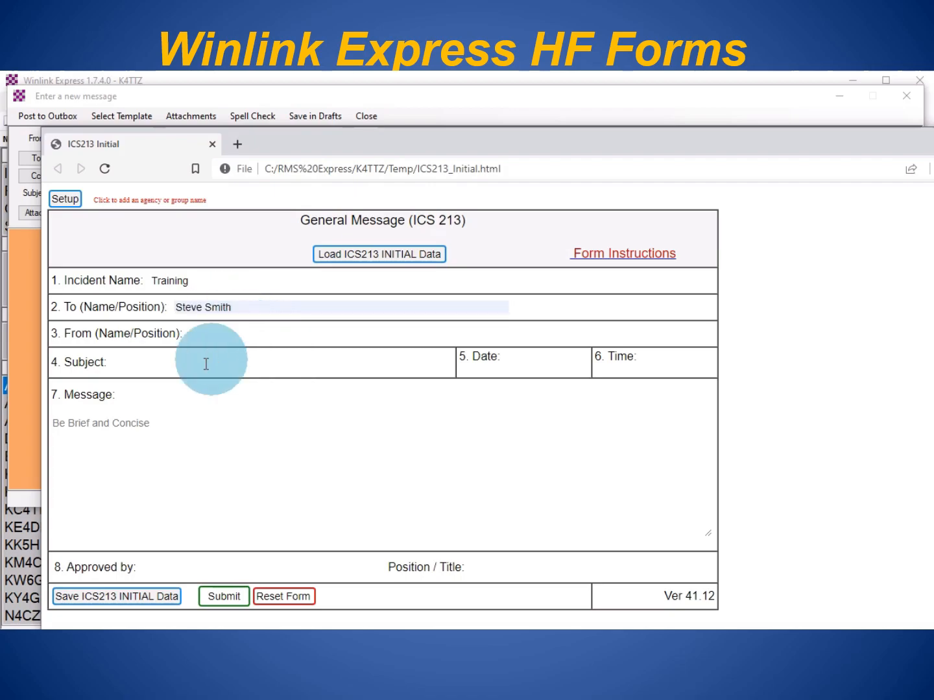
left_click(188, 334)
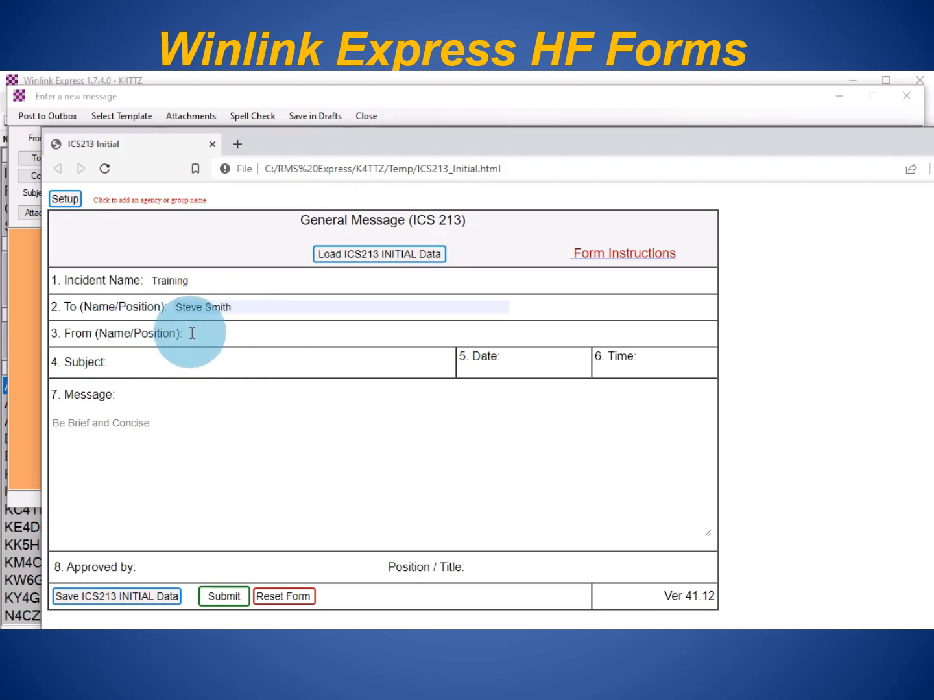
left_click(283, 367)
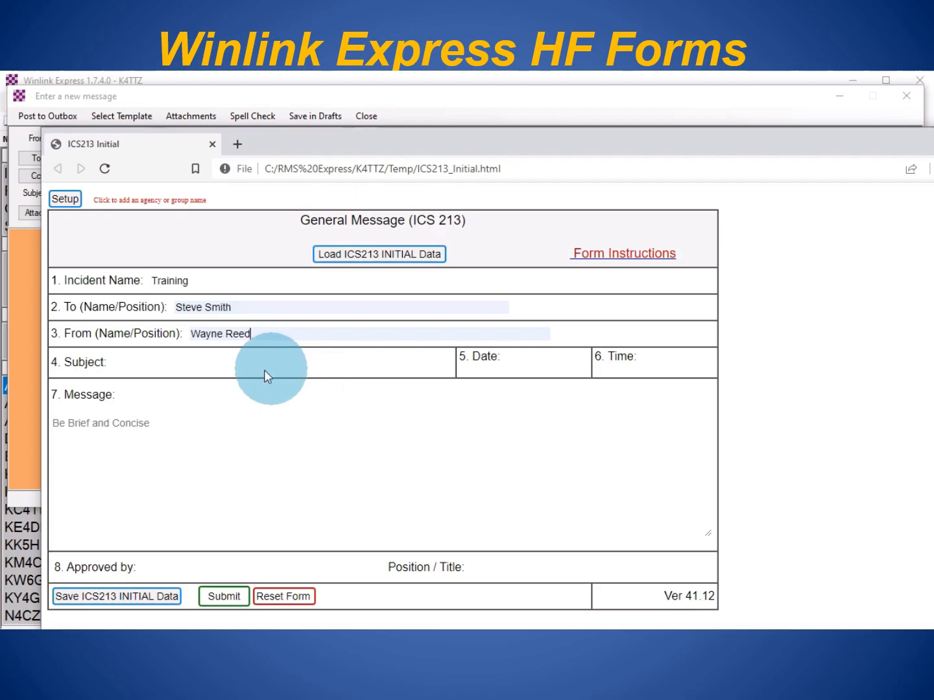
left_click(145, 365)
left_click(209, 424)
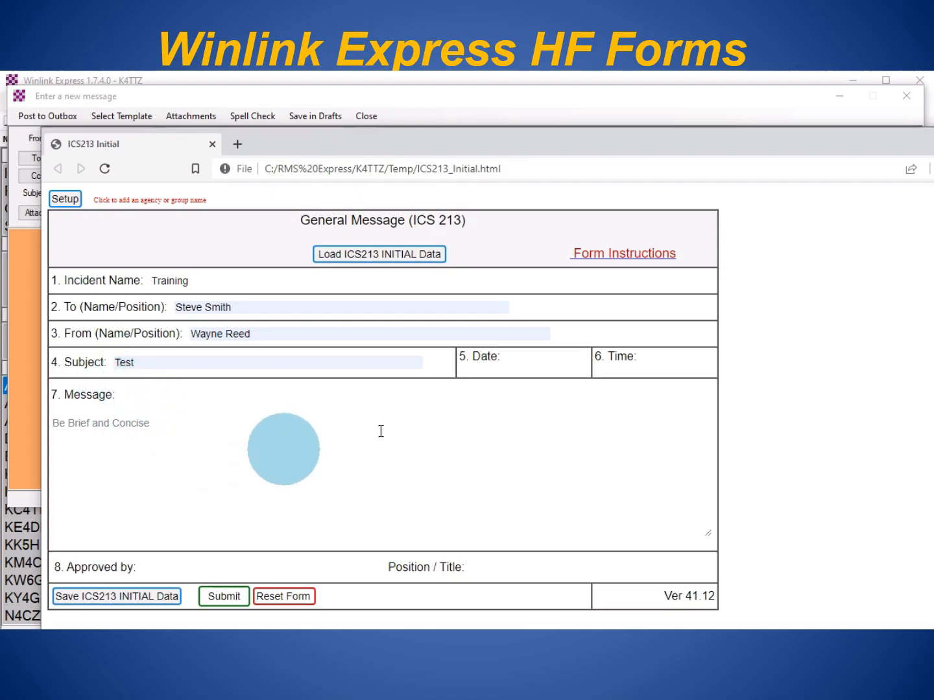
- Accept date 2023-01-24 and time 15:03, and enter Test as the message
left_click(522, 360)
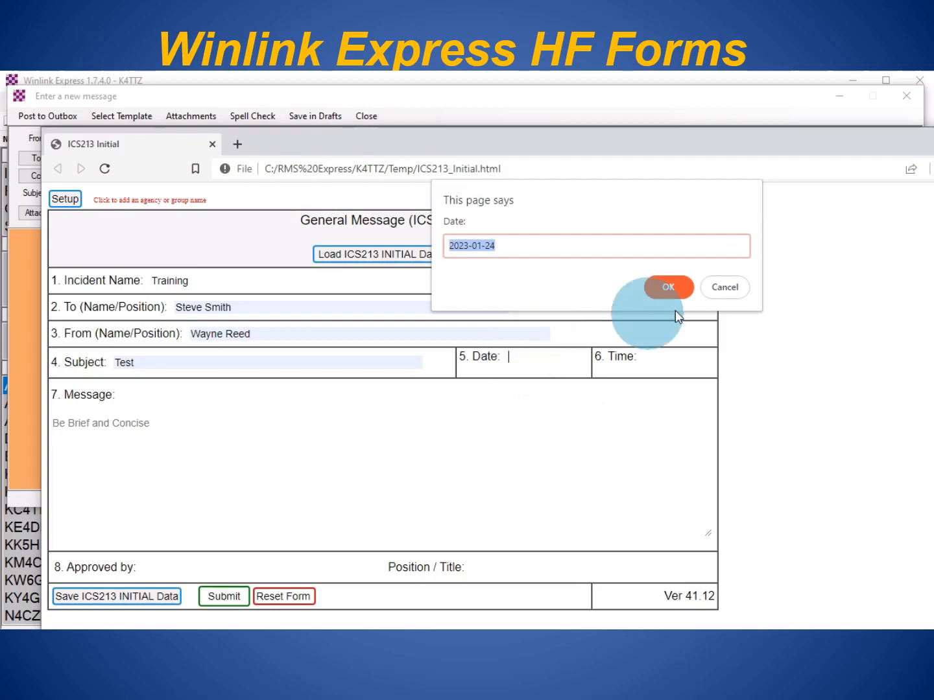
left_click(666, 289)
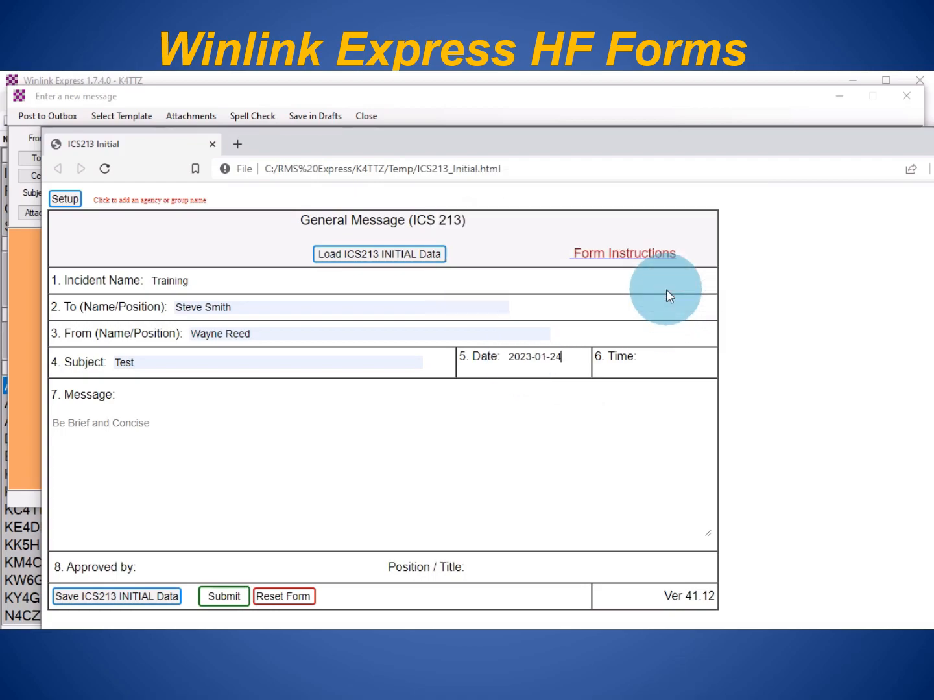
left_click(664, 365)
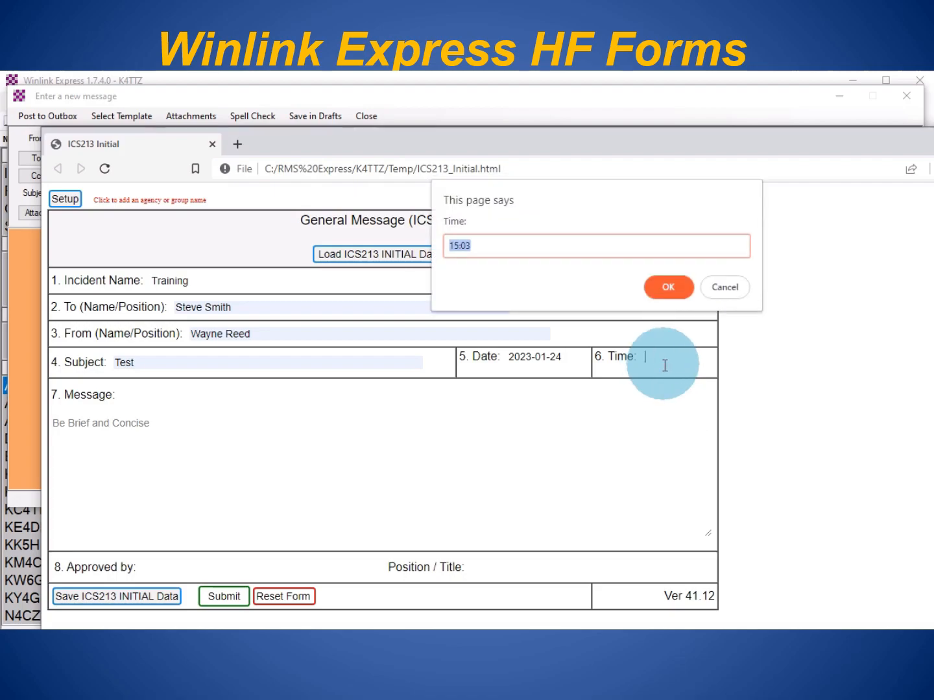
left_click(668, 288)
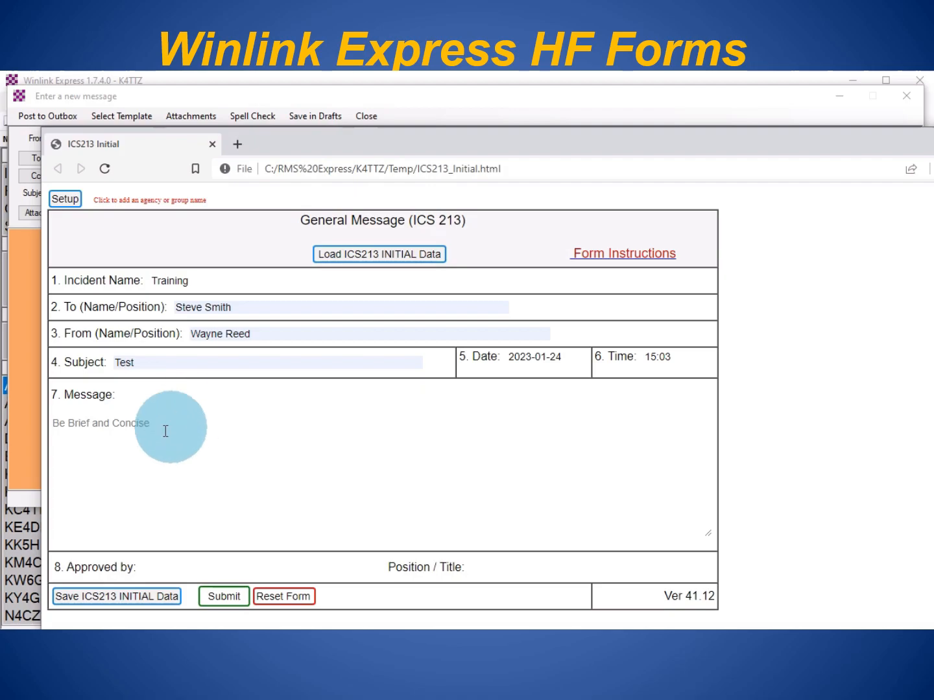
left_click(145, 433)
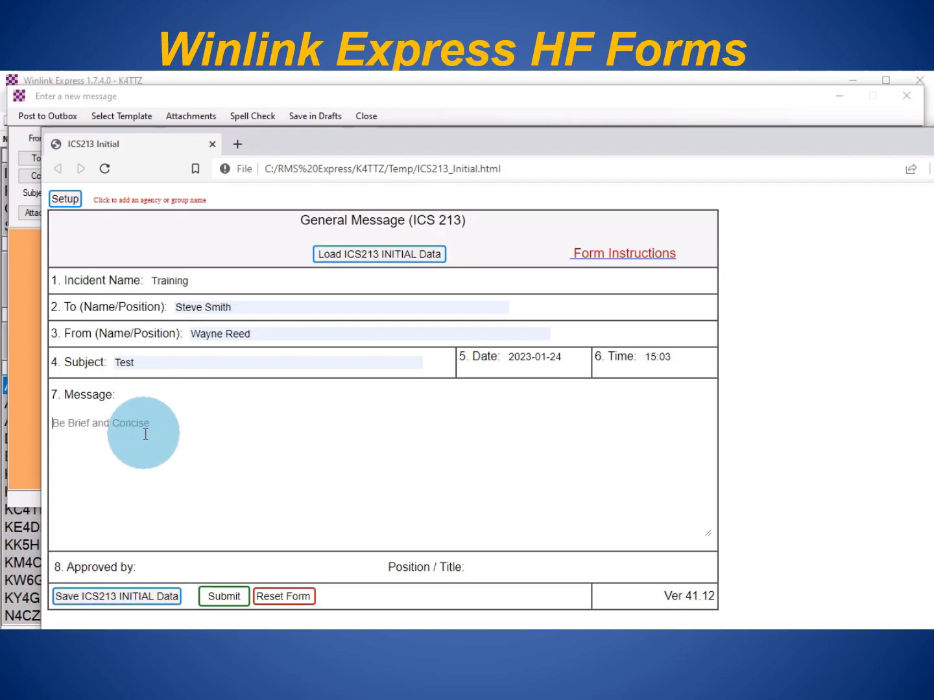
type("Test")
- Fill Approved by and Position/Title with the suggested approver name and call sign
left_click(166, 564)
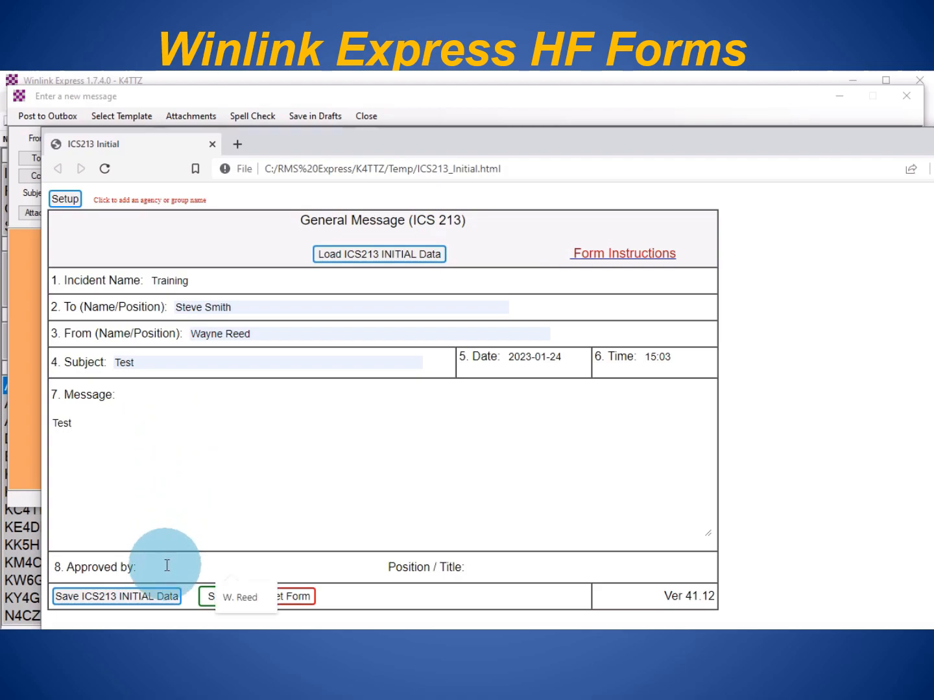
left_click(237, 601)
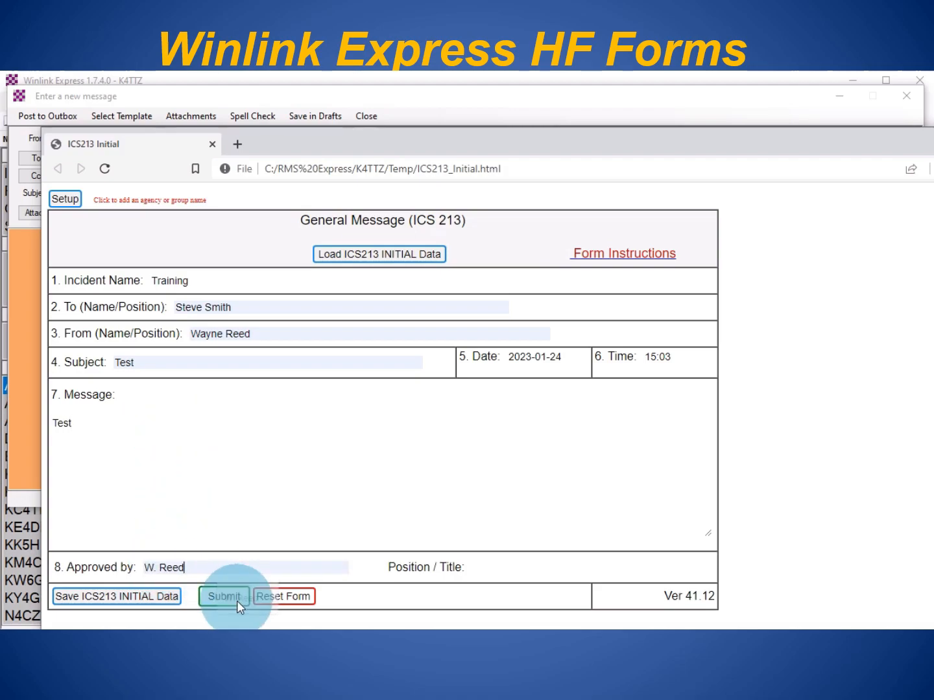
left_click(481, 571)
left_click(560, 600)
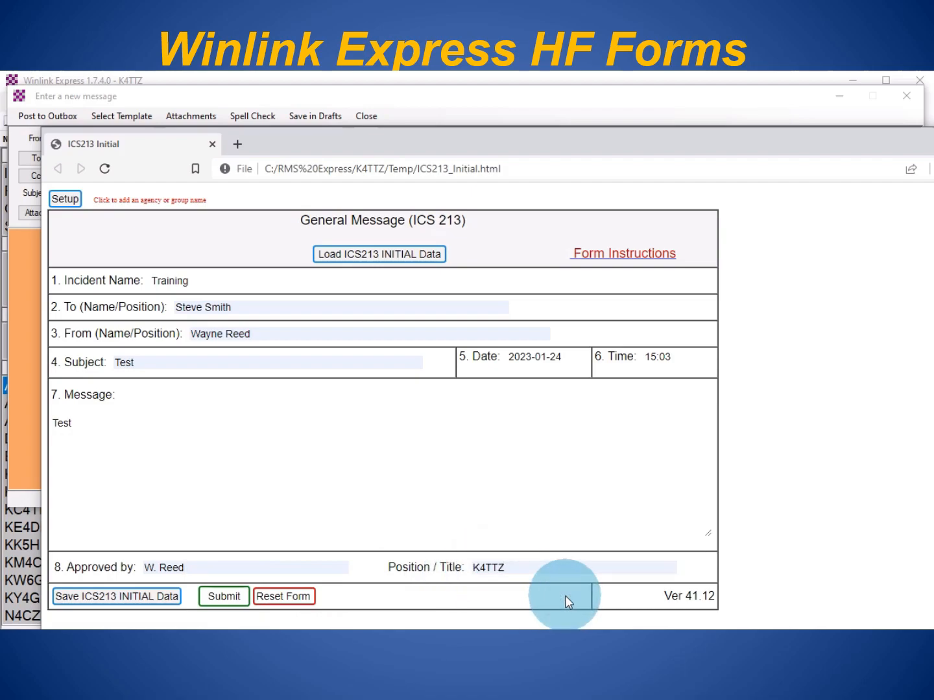
left_click(106, 605)
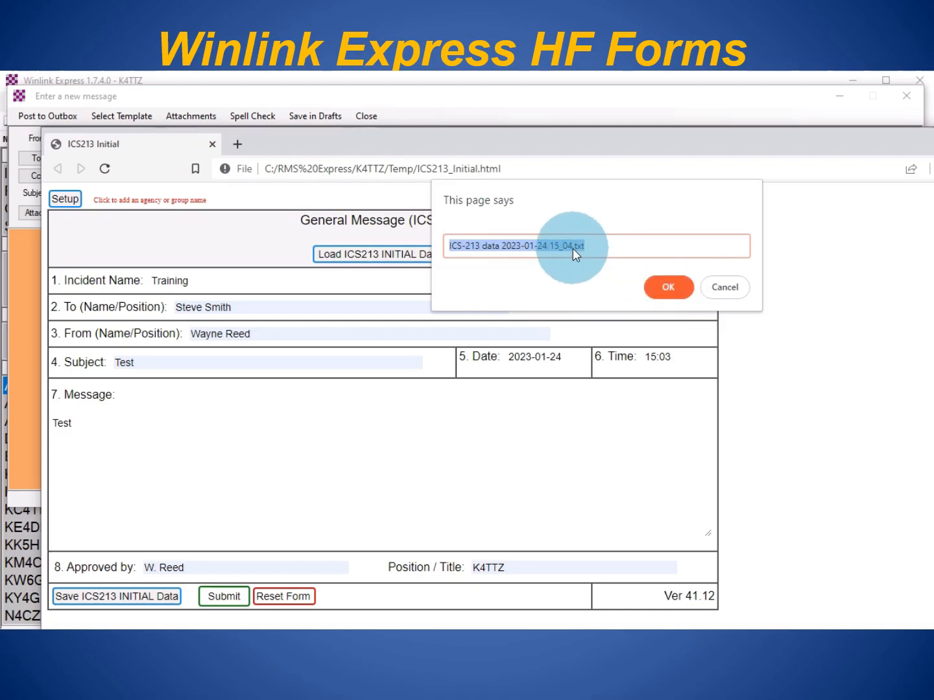
left_click(670, 286)
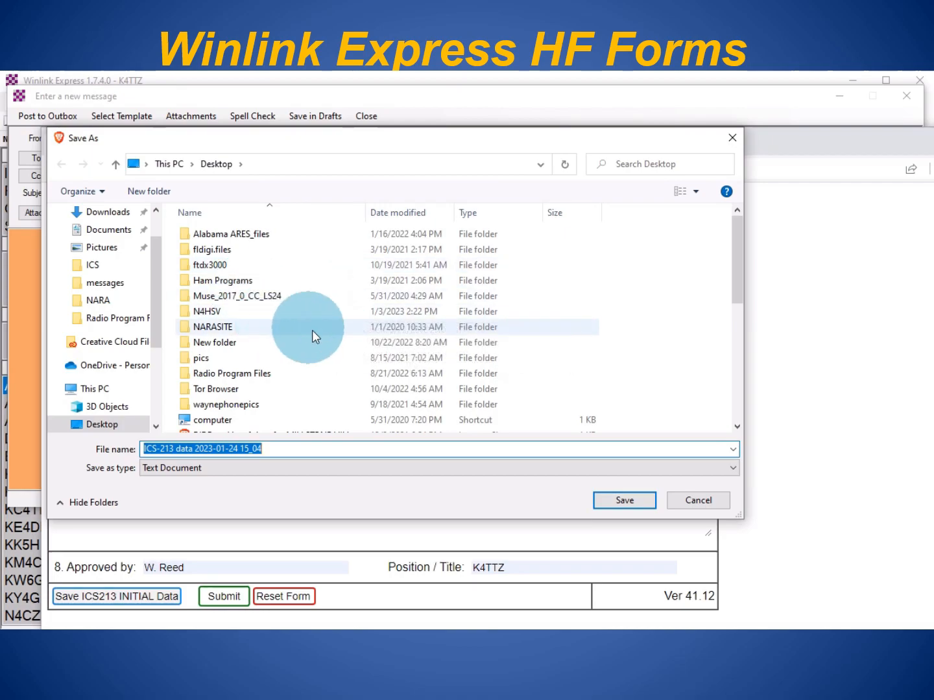
left_click(615, 502)
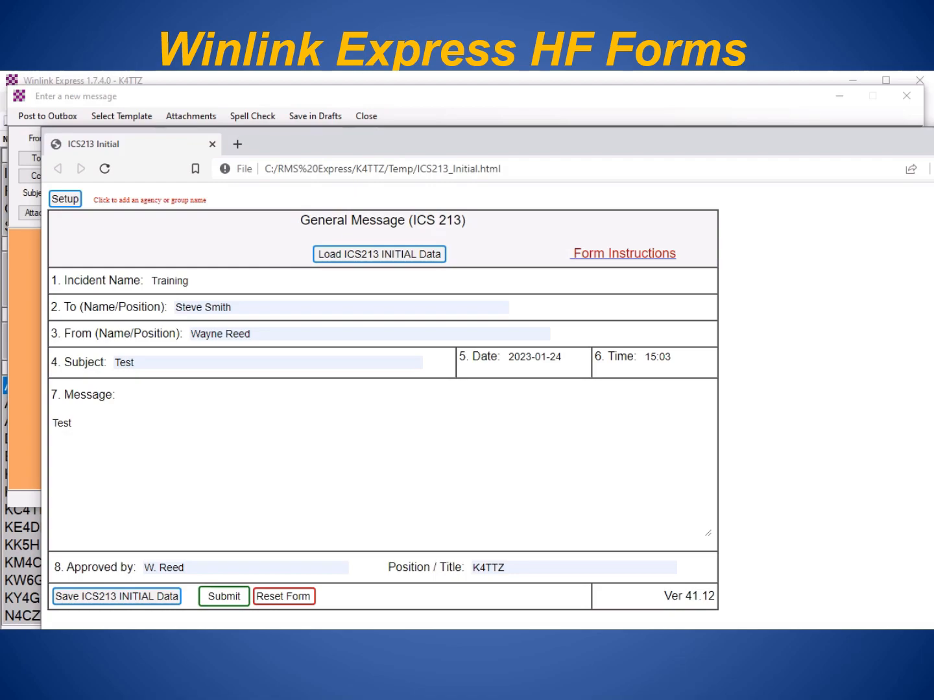
- Submit the ICS 213 form, close the browser, and check the message's XML attachment
left_click(227, 601)
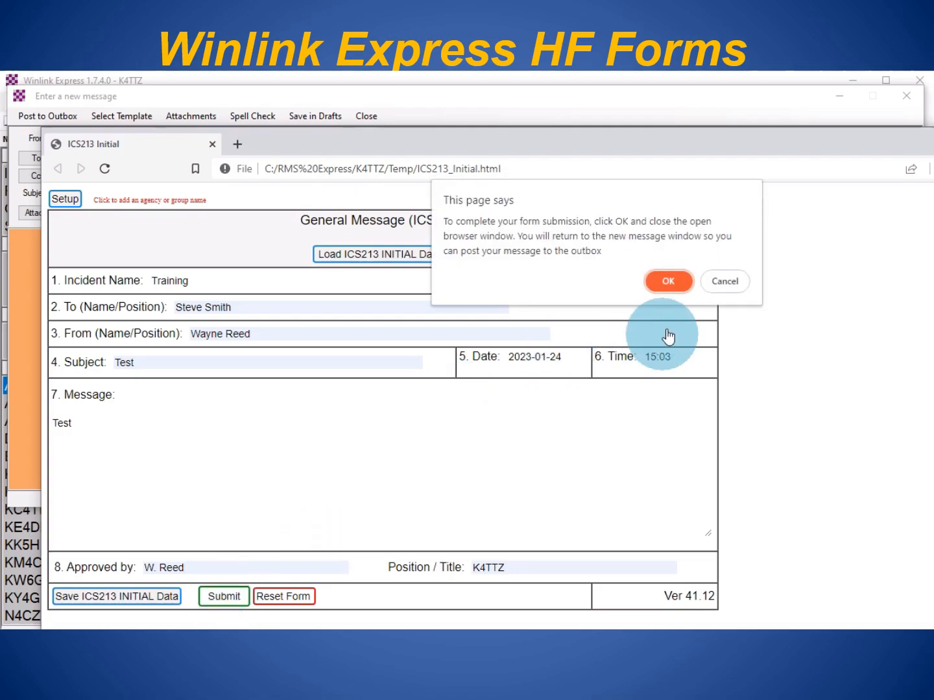
left_click(667, 281)
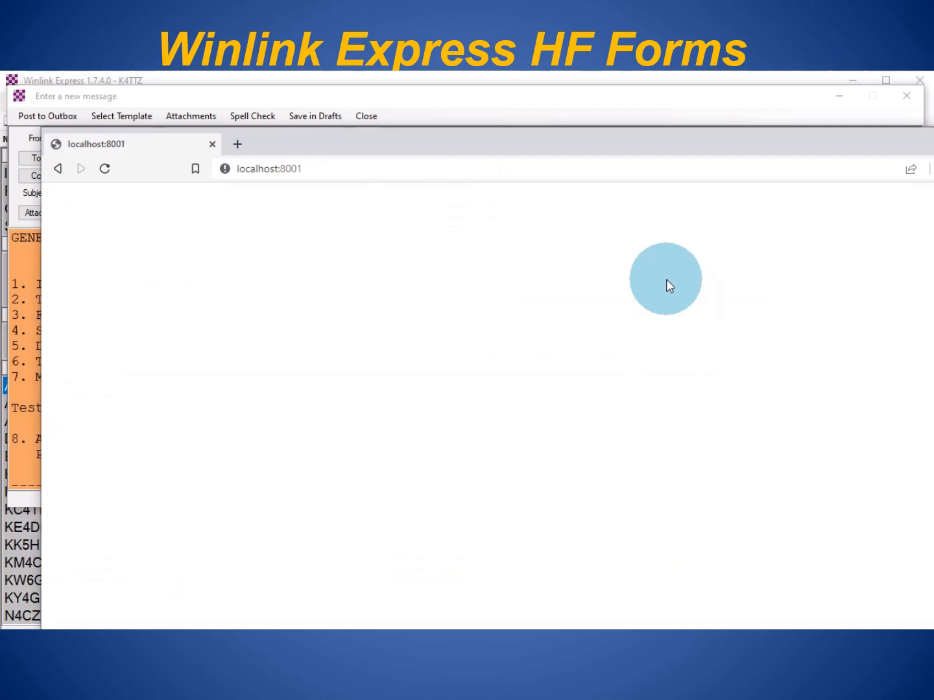
left_click_drag(933, 140, 905, 172)
left_click(929, 171)
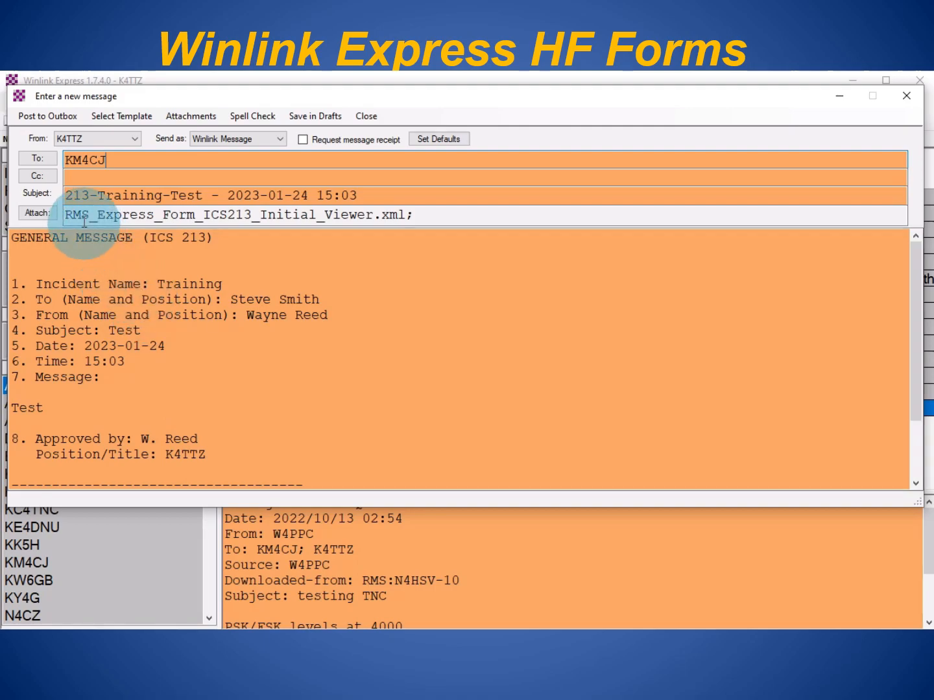
left_click_drag(382, 215, 407, 217)
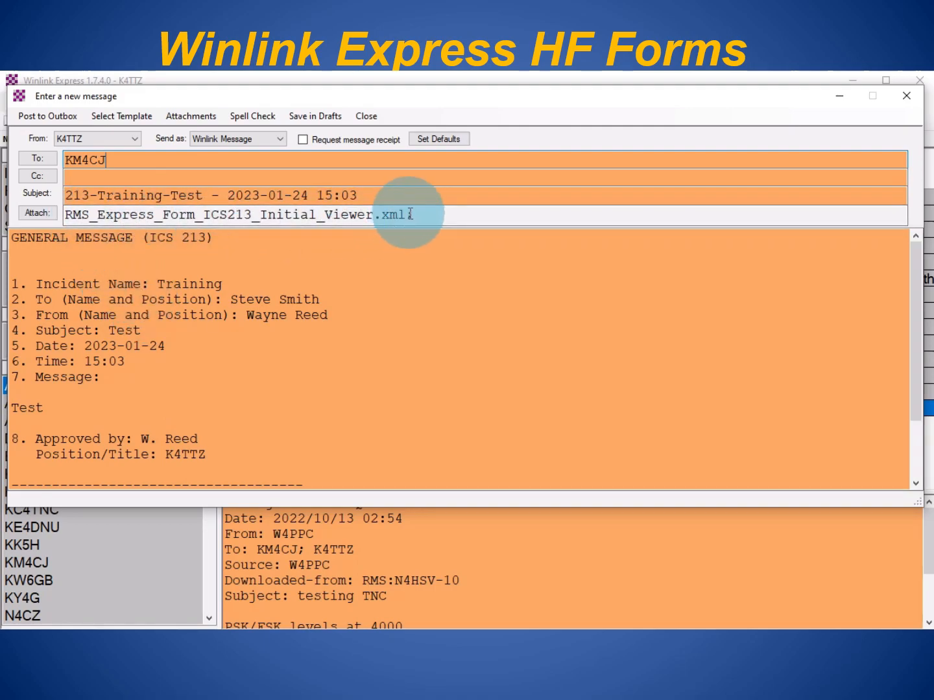